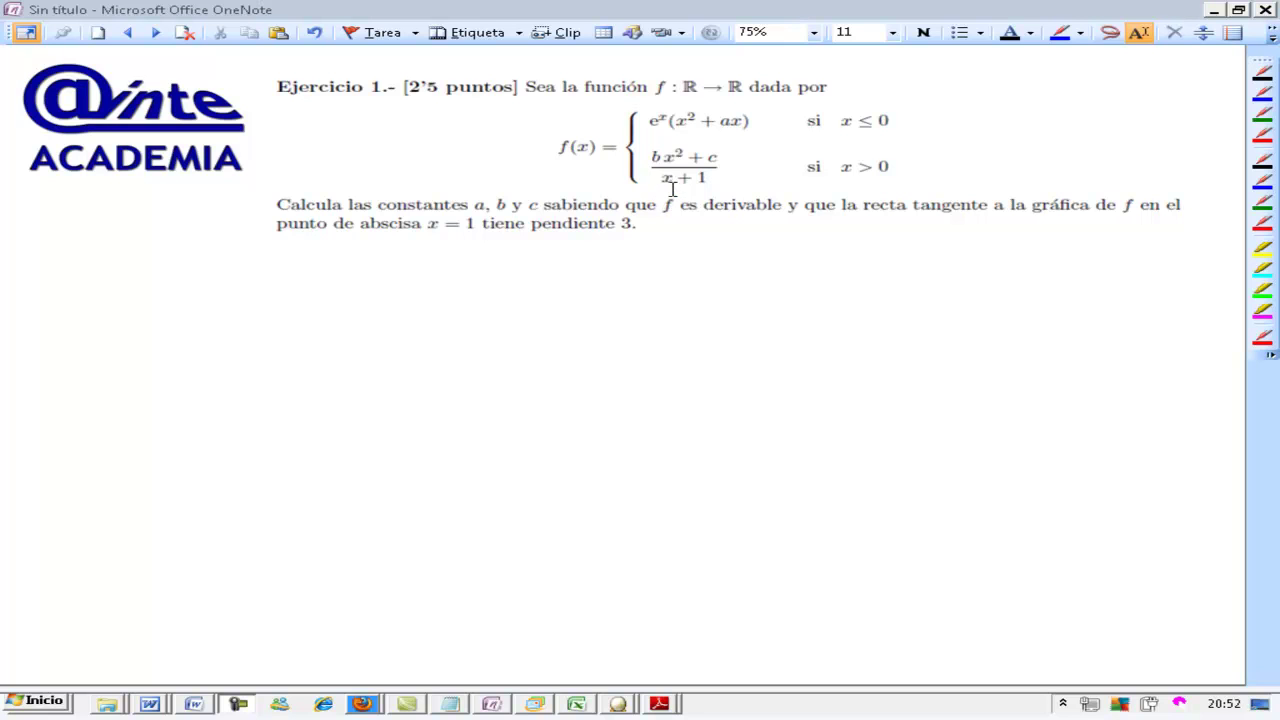
# Step: With the blue pen, write f(x) = and a curly brace below the exercise
pyautogui.click(1262, 93)
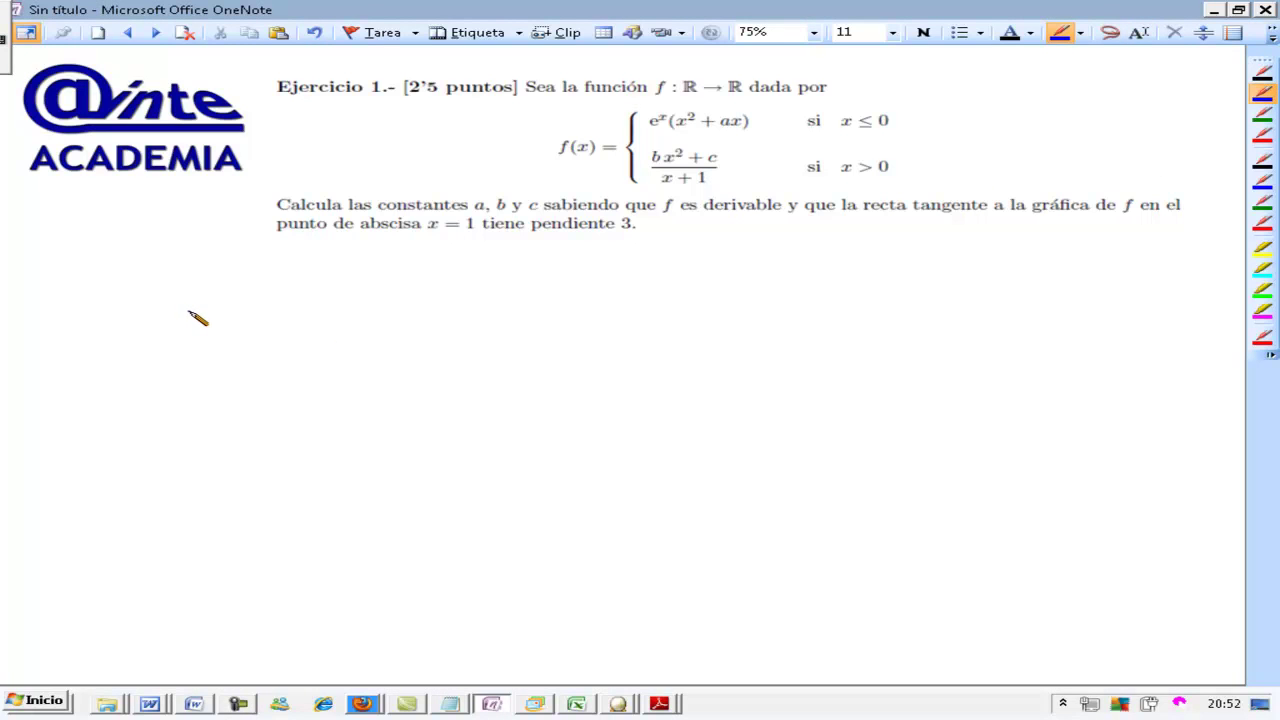
pyautogui.moveTo(96, 315)
pyautogui.mouseDown()
pyautogui.moveTo(96, 358)
pyautogui.moveTo(123, 338)
pyautogui.mouseUp()
pyautogui.moveTo(133, 315)
pyautogui.mouseDown()
pyautogui.moveTo(148, 338)
pyautogui.moveTo(133, 338)
pyautogui.mouseUp()
pyautogui.moveTo(157, 313)
pyautogui.mouseDown()
pyautogui.moveTo(161, 337)
pyautogui.moveTo(196, 319)
pyautogui.moveTo(197, 331)
pyautogui.mouseUp()
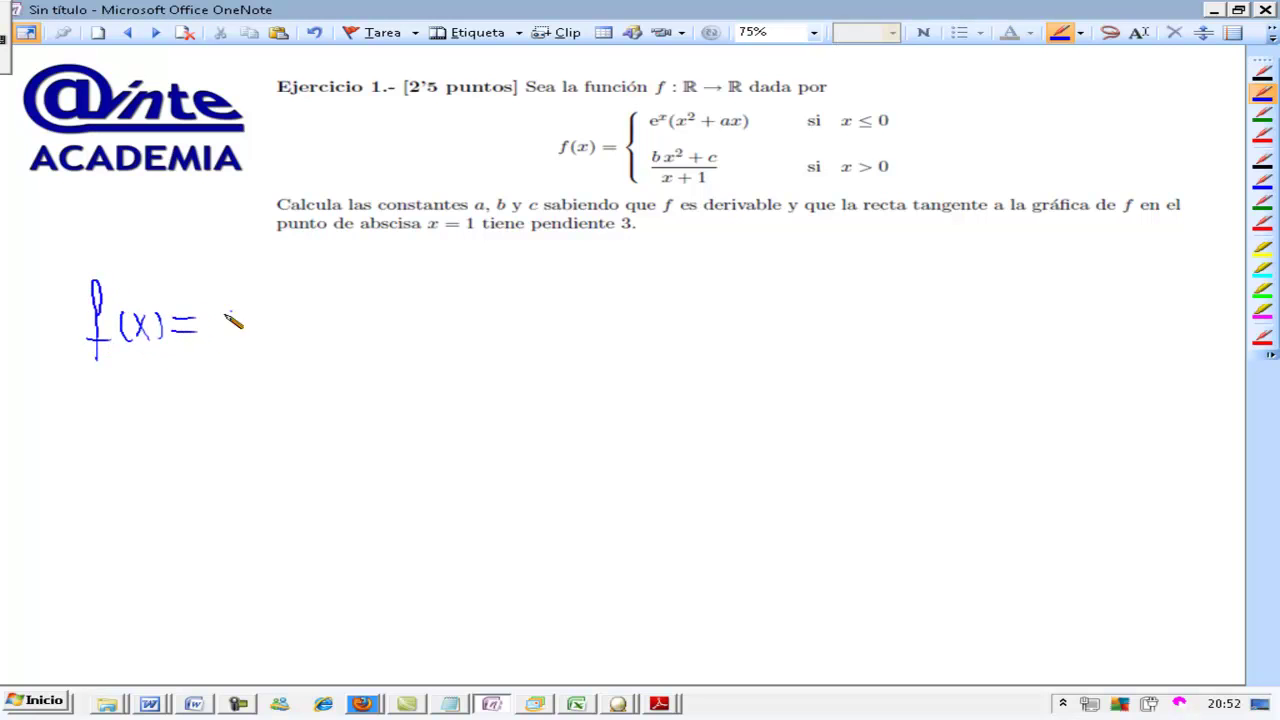
pyautogui.moveTo(214, 251)
pyautogui.mouseDown()
pyautogui.moveTo(206, 322)
pyautogui.moveTo(238, 430)
pyautogui.mouseUp()
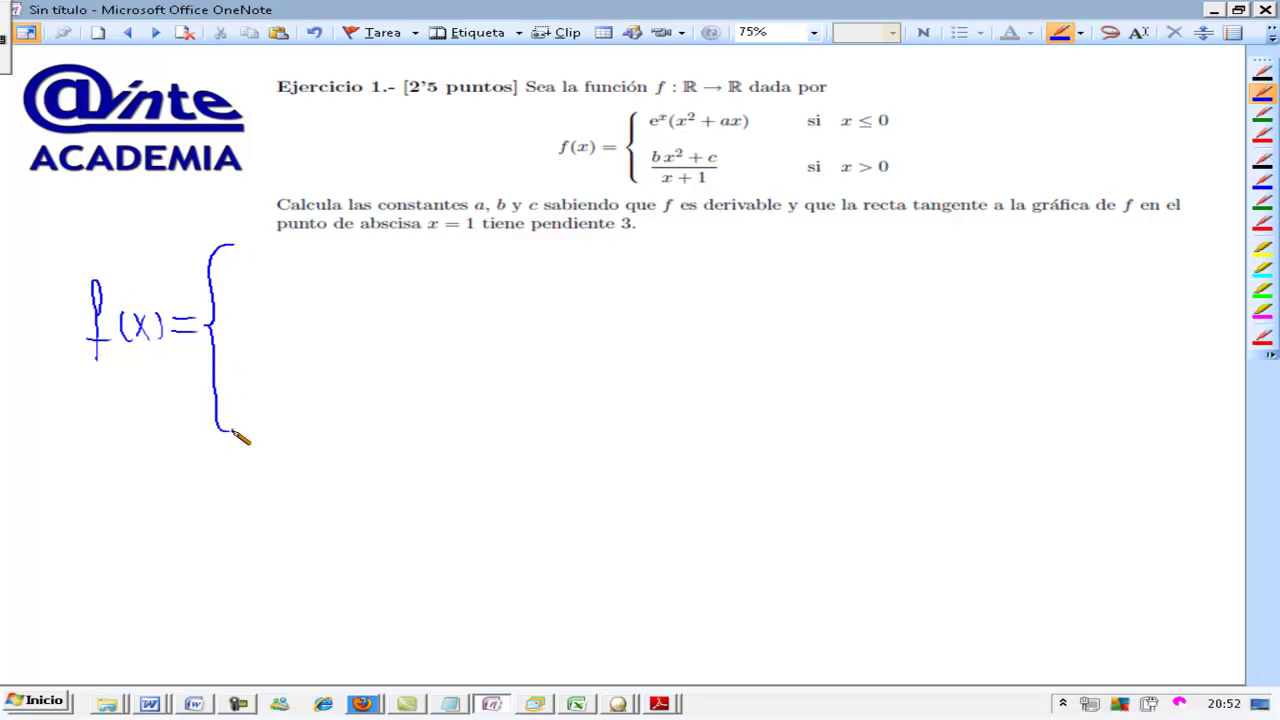
# Step: Handwrite the first branch e^x·(x²+ax) and begin its condition
pyautogui.moveTo(242, 290)
pyautogui.mouseDown()
pyautogui.moveTo(262, 284)
pyautogui.moveTo(268, 304)
pyautogui.moveTo(285, 277)
pyautogui.mouseUp()
pyautogui.moveTo(285, 262)
pyautogui.mouseDown()
pyautogui.moveTo(273, 277)
pyautogui.moveTo(334, 306)
pyautogui.moveTo(358, 300)
pyautogui.mouseUp()
pyautogui.click(307, 291)
pyautogui.moveTo(358, 268)
pyautogui.mouseDown()
pyautogui.moveTo(345, 300)
pyautogui.moveTo(373, 272)
pyautogui.moveTo(388, 300)
pyautogui.moveTo(399, 288)
pyautogui.mouseUp()
pyautogui.moveTo(418, 281)
pyautogui.mouseDown()
pyautogui.moveTo(410, 292)
pyautogui.moveTo(429, 296)
pyautogui.mouseUp()
pyautogui.moveTo(437, 272)
pyautogui.mouseDown()
pyautogui.moveTo(453, 295)
pyautogui.moveTo(438, 296)
pyautogui.mouseUp()
pyautogui.moveTo(455, 246); pyautogui.dragTo(462, 294)
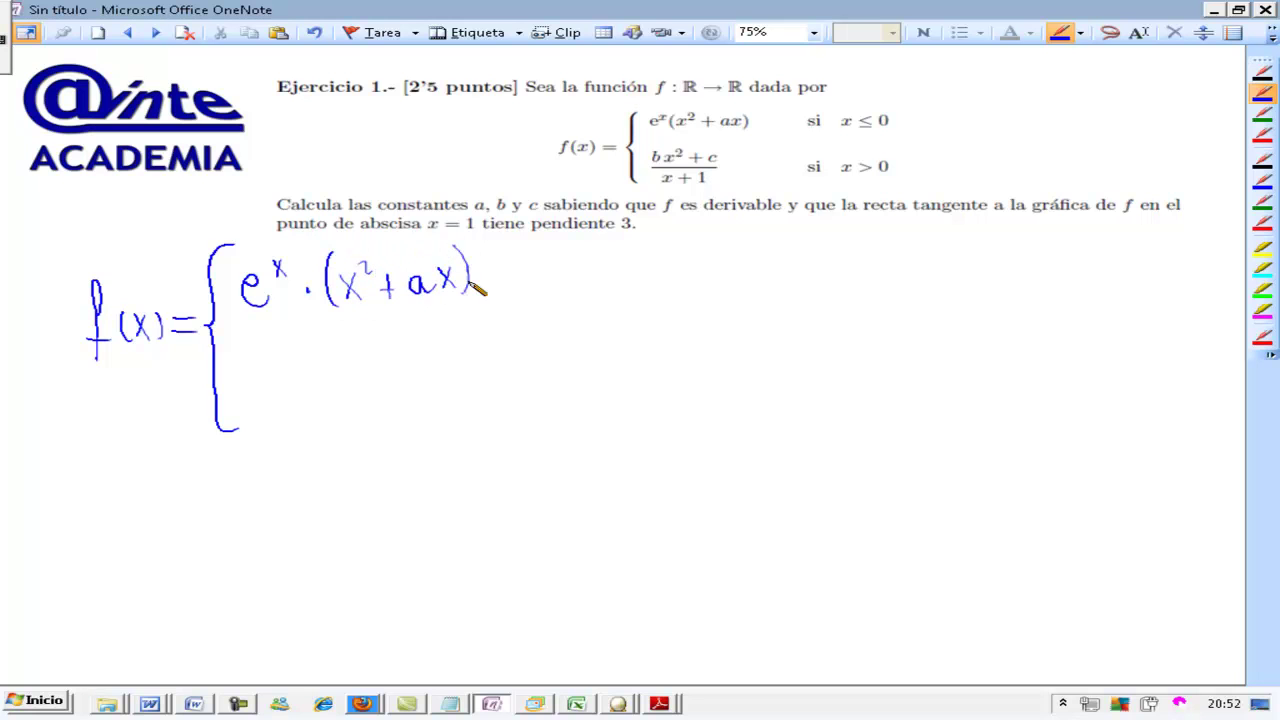
pyautogui.moveTo(528, 263); pyautogui.dragTo(545, 282)
pyautogui.moveTo(546, 262)
pyautogui.mouseDown()
pyautogui.moveTo(531, 282)
pyautogui.moveTo(575, 286)
pyautogui.moveTo(590, 262)
pyautogui.mouseUp()
# Step: Handwrite the second branch (bx²+c)/(x+1) and the branch conditions beside it
pyautogui.moveTo(290, 332); pyautogui.dragTo(296, 365)
pyautogui.moveTo(318, 347)
pyautogui.mouseDown()
pyautogui.moveTo(332, 362)
pyautogui.moveTo(318, 364)
pyautogui.mouseUp()
pyautogui.moveTo(333, 338); pyautogui.dragTo(346, 352)
pyautogui.moveTo(364, 355); pyautogui.dragTo(384, 354)
pyautogui.moveTo(374, 344)
pyautogui.mouseDown()
pyautogui.moveTo(372, 366)
pyautogui.moveTo(396, 362)
pyautogui.mouseUp()
pyautogui.moveTo(280, 373); pyautogui.dragTo(400, 378)
pyautogui.moveTo(319, 389); pyautogui.dragTo(331, 405)
pyautogui.moveTo(331, 389)
pyautogui.mouseDown()
pyautogui.moveTo(319, 405)
pyautogui.moveTo(357, 396)
pyautogui.mouseUp()
pyautogui.moveTo(349, 388)
pyautogui.mouseDown()
pyautogui.moveTo(348, 405)
pyautogui.moveTo(378, 406)
pyautogui.mouseUp()
pyautogui.moveTo(532, 347); pyautogui.dragTo(546, 364)
pyautogui.moveTo(546, 347)
pyautogui.mouseDown()
pyautogui.moveTo(532, 364)
pyautogui.moveTo(589, 346)
pyautogui.mouseUp()
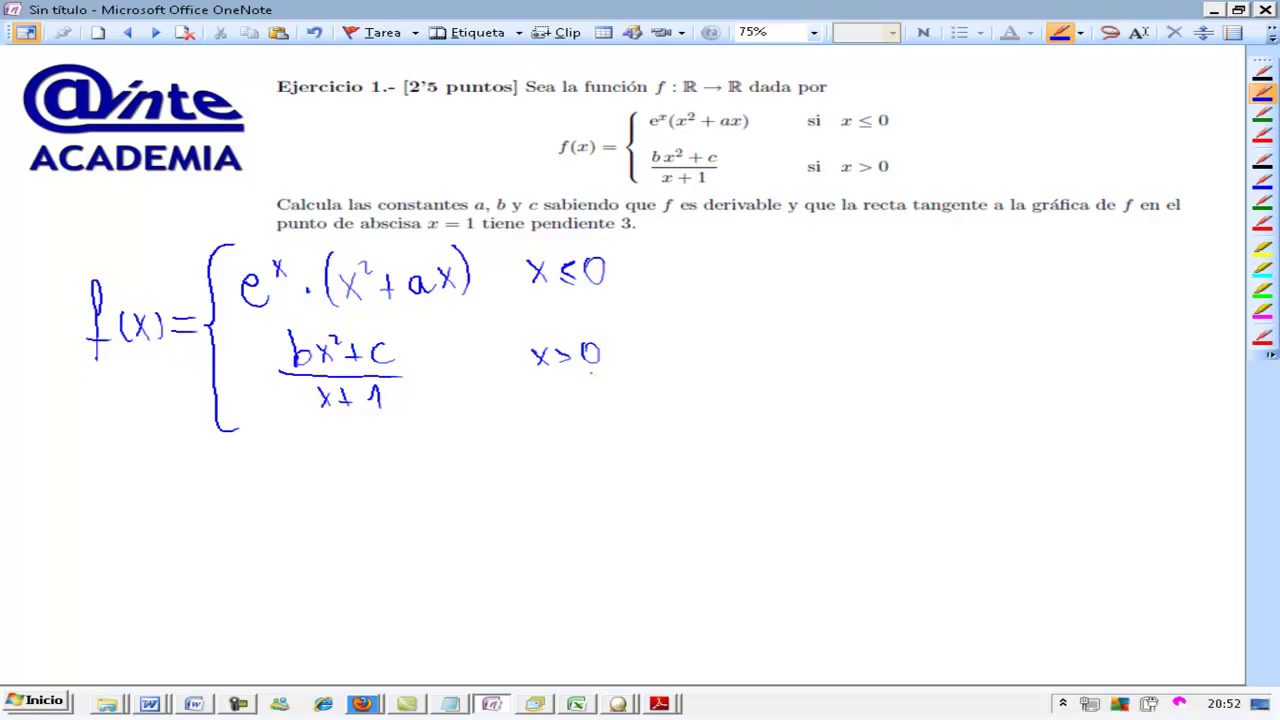
# Step: Finish x>0, note 'Derivable' needs continuous function and derivative, and write f'(1)=3
pyautogui.moveTo(704, 276)
pyautogui.mouseDown()
pyautogui.moveTo(716, 310)
pyautogui.moveTo(790, 300)
pyautogui.moveTo(804, 280)
pyautogui.moveTo(835, 315)
pyautogui.moveTo(878, 260)
pyautogui.moveTo(879, 272)
pyautogui.moveTo(914, 251)
pyautogui.moveTo(983, 266)
pyautogui.moveTo(1110, 242)
pyautogui.moveTo(1166, 250)
pyautogui.mouseUp()
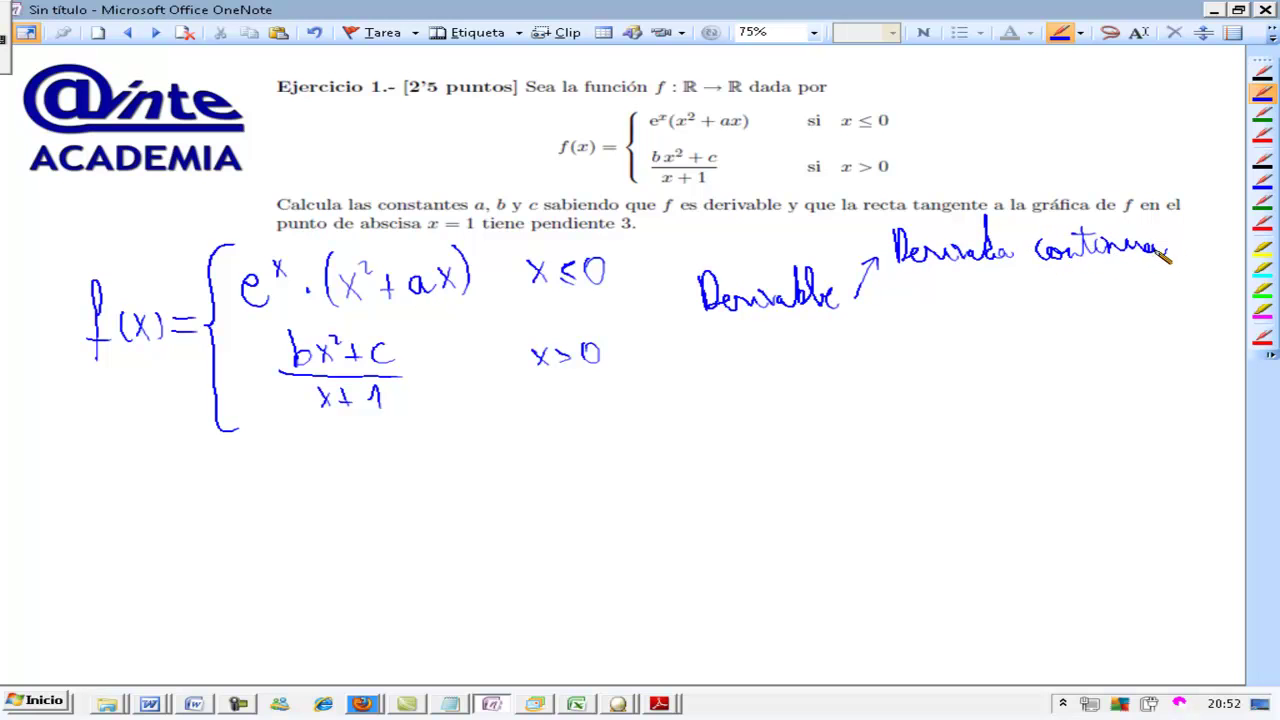
pyautogui.moveTo(860, 297)
pyautogui.mouseDown()
pyautogui.moveTo(917, 332)
pyautogui.moveTo(1173, 318)
pyautogui.mouseUp()
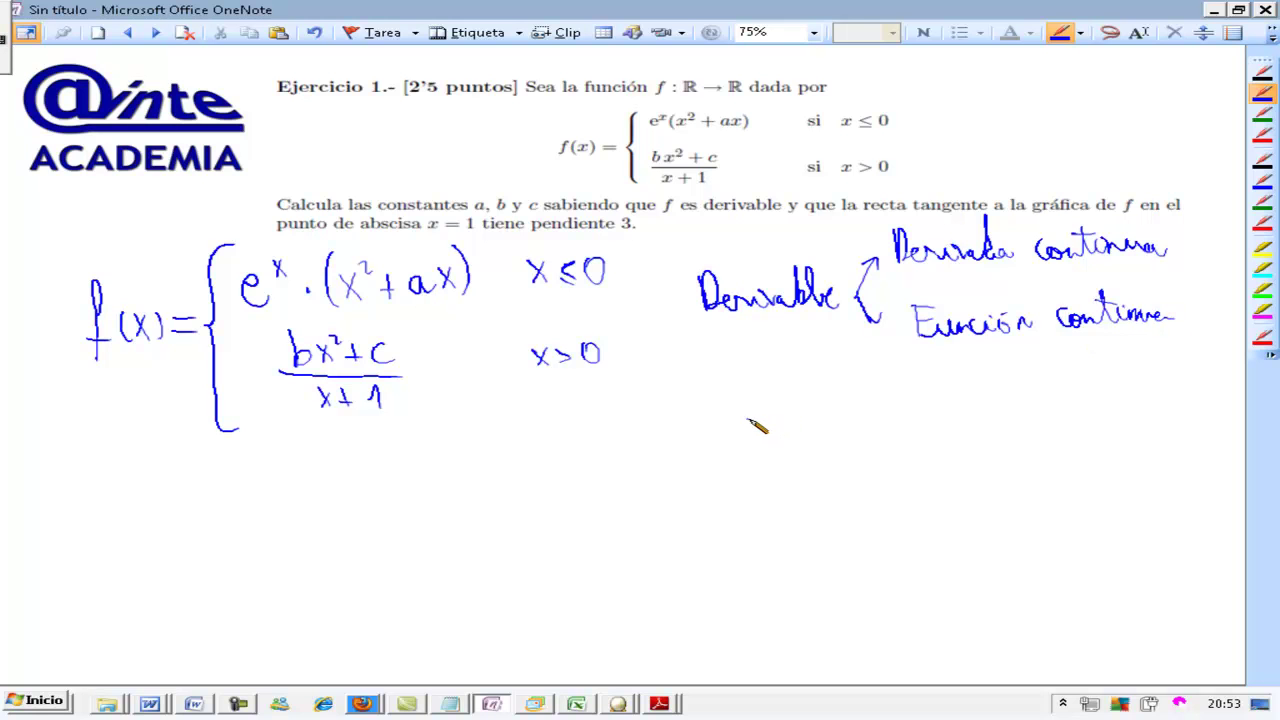
pyautogui.moveTo(762, 388)
pyautogui.mouseDown()
pyautogui.moveTo(746, 450)
pyautogui.moveTo(764, 432)
pyautogui.mouseUp()
pyautogui.moveTo(774, 388); pyautogui.dragTo(784, 432)
pyautogui.moveTo(796, 398)
pyautogui.mouseDown()
pyautogui.moveTo(800, 428)
pyautogui.moveTo(848, 419)
pyautogui.mouseUp()
pyautogui.moveTo(832, 428); pyautogui.dragTo(858, 430)
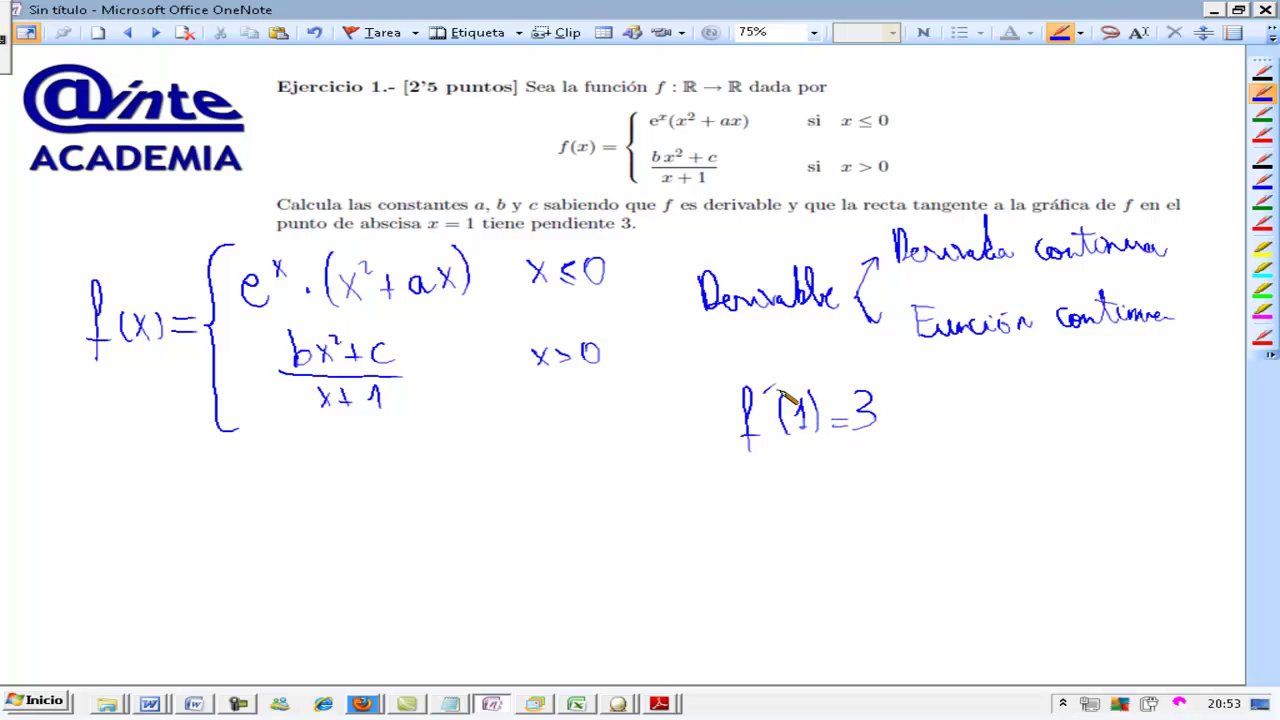
pyautogui.moveTo(777, 386); pyautogui.dragTo(765, 396)
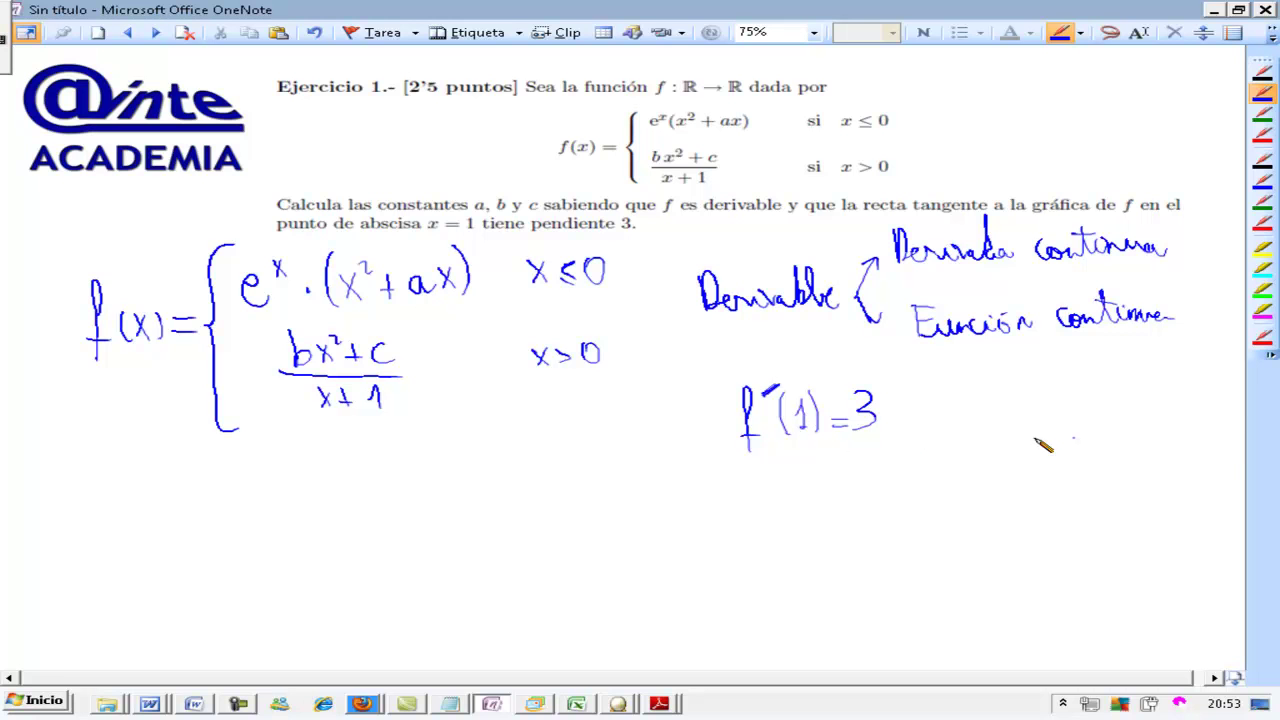
# Step: Insert extra space, then handwrite the left side e⁰·(0²+a·0) =
pyautogui.click(1203, 32)
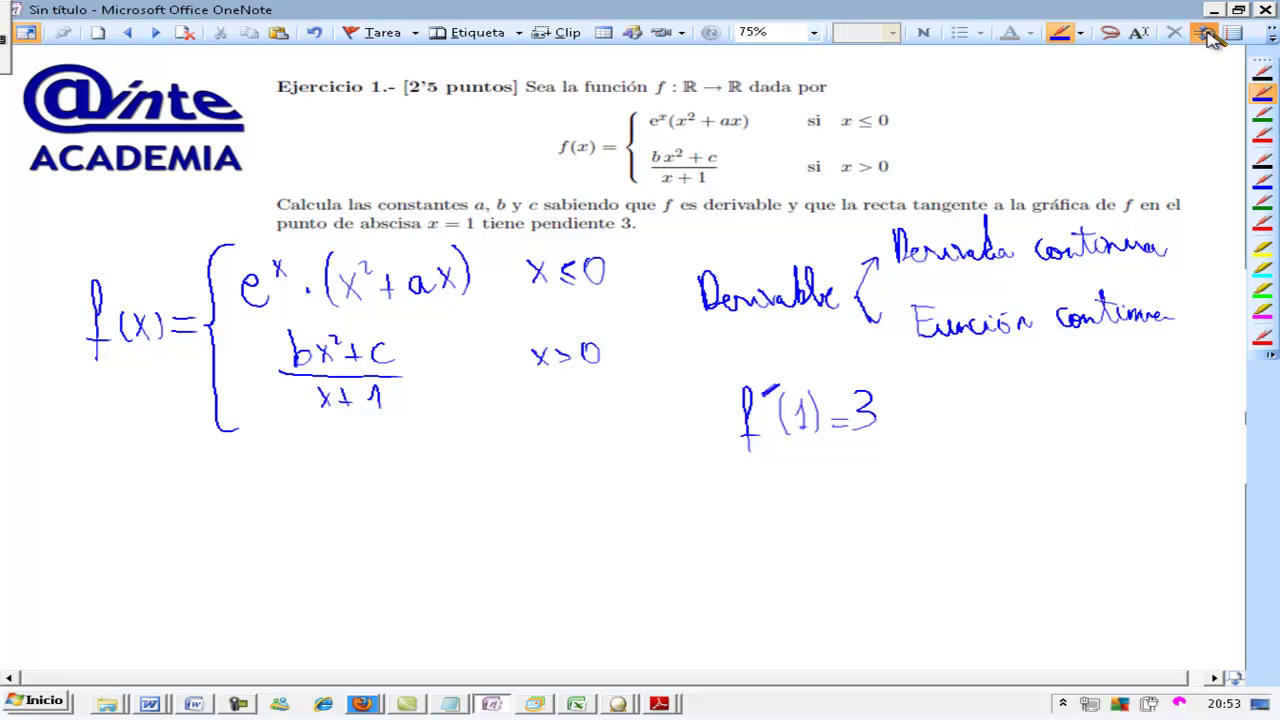
pyautogui.moveTo(980, 489); pyautogui.dragTo(985, 509)
pyautogui.click(1262, 75)
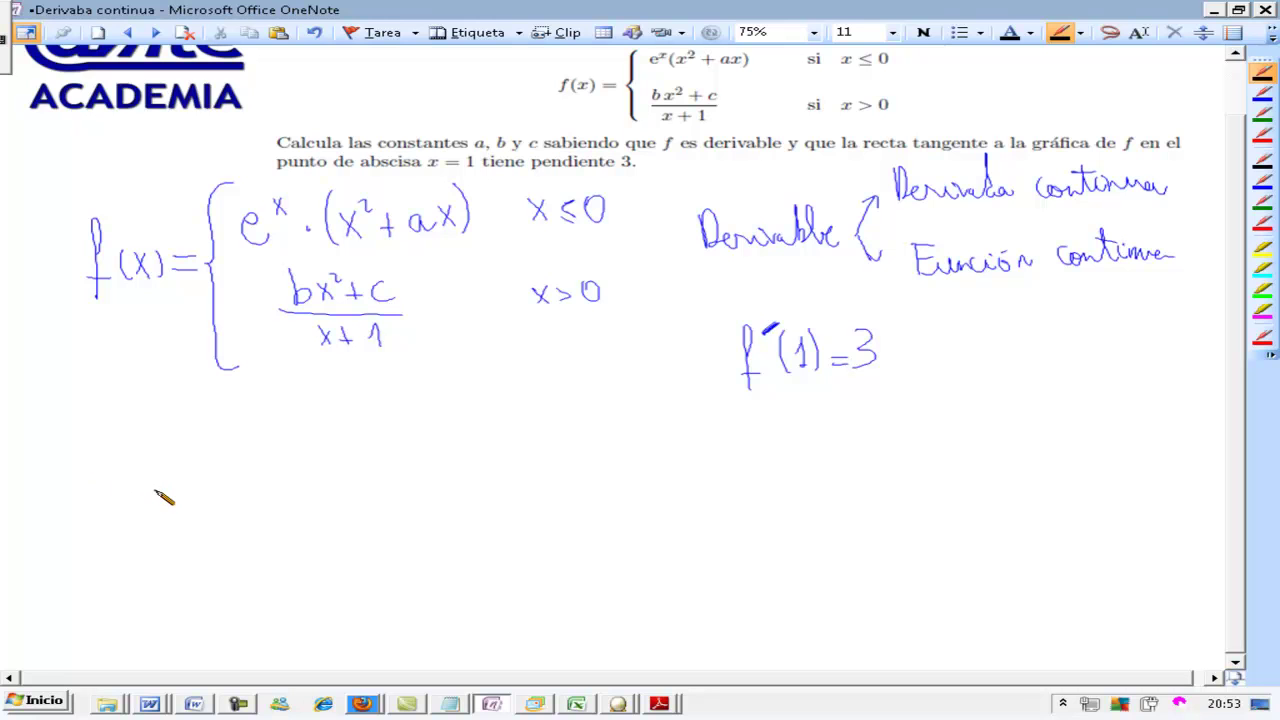
pyautogui.moveTo(127, 464); pyautogui.dragTo(155, 479)
pyautogui.moveTo(222, 428)
pyautogui.mouseDown()
pyautogui.moveTo(222, 486)
pyautogui.moveTo(254, 446)
pyautogui.moveTo(302, 458)
pyautogui.mouseUp()
pyautogui.moveTo(292, 448)
pyautogui.mouseDown()
pyautogui.moveTo(292, 468)
pyautogui.moveTo(330, 468)
pyautogui.moveTo(358, 448)
pyautogui.moveTo(378, 490)
pyautogui.moveTo(420, 450)
pyautogui.mouseUp()
pyautogui.click(341, 458)
pyautogui.moveTo(394, 463); pyautogui.dragTo(422, 462)
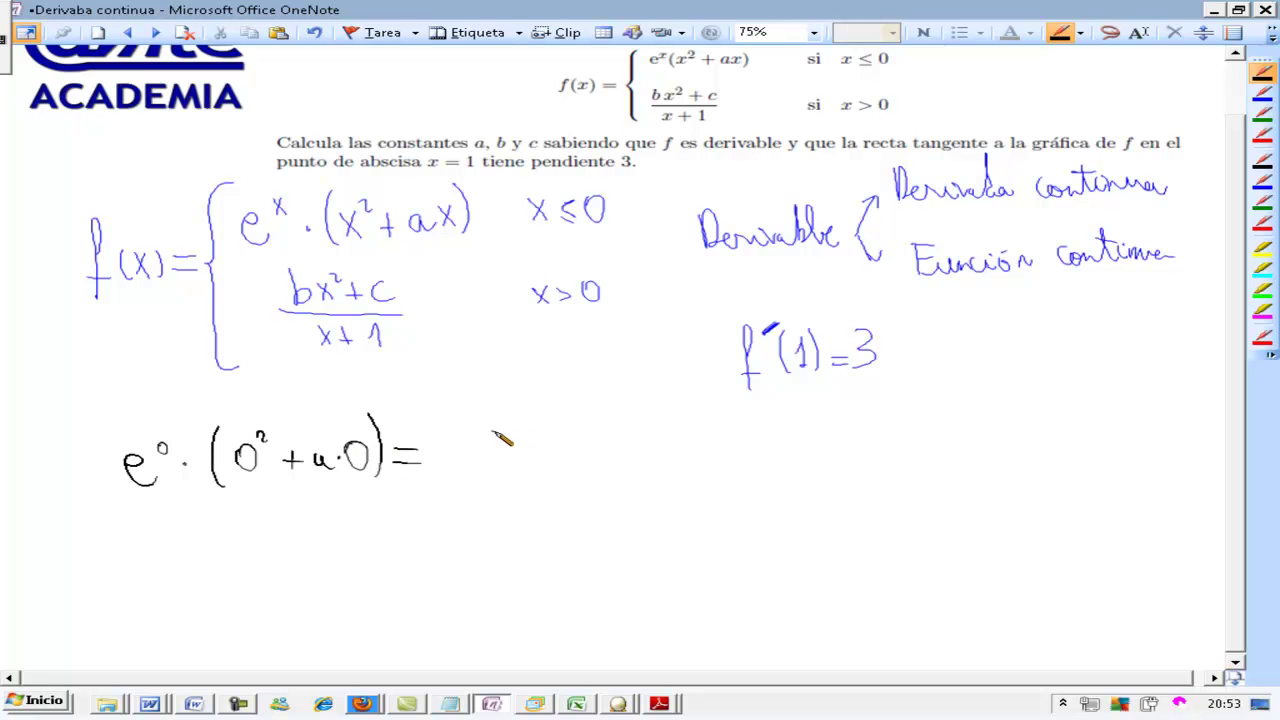
# Step: Write the right side as the fraction (b·0²+c)/(0+1)
pyautogui.moveTo(468, 410)
pyautogui.mouseDown()
pyautogui.moveTo(478, 440)
pyautogui.moveTo(528, 410)
pyautogui.moveTo(550, 440)
pyautogui.moveTo(562, 428)
pyautogui.mouseUp()
pyautogui.click(492, 433)
pyautogui.moveTo(588, 420); pyautogui.dragTo(588, 438)
pyautogui.moveTo(458, 456); pyautogui.dragTo(612, 454)
pyautogui.moveTo(502, 478); pyautogui.dragTo(538, 496)
pyautogui.moveTo(528, 490); pyautogui.dragTo(572, 500)
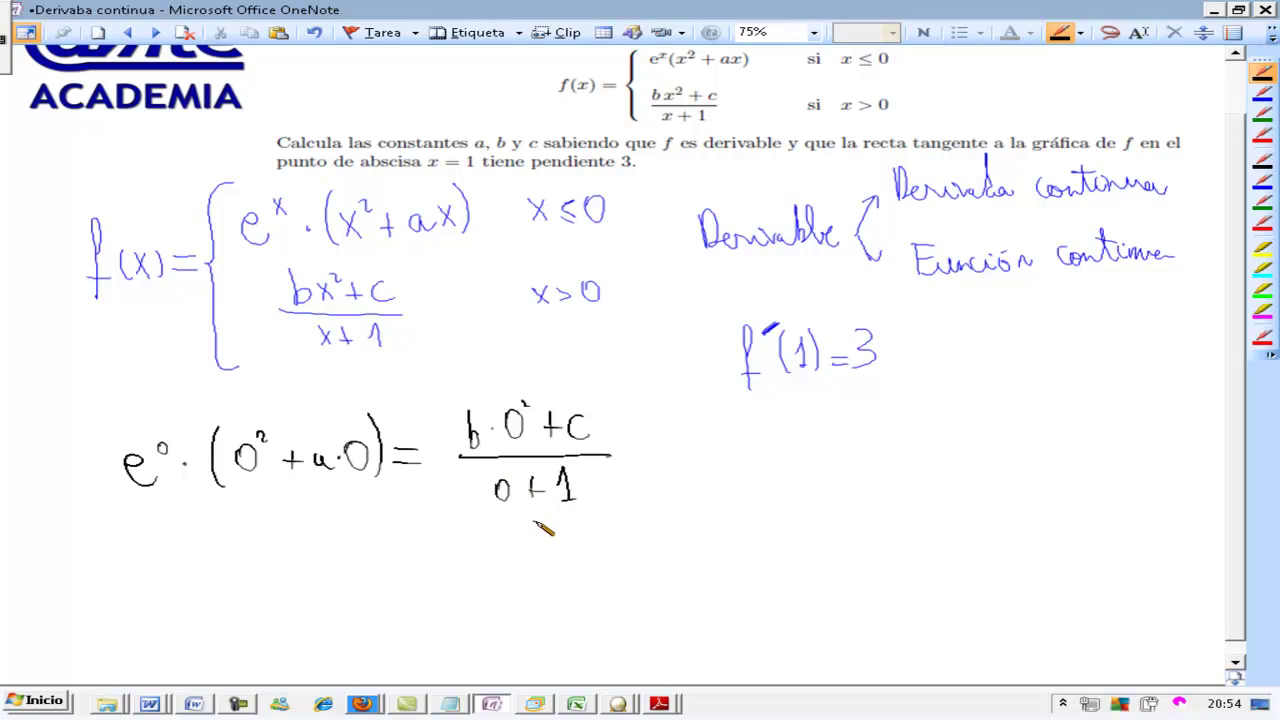
# Step: Simplify to 0 = c/1 and write the boxed result c = 0
pyautogui.moveTo(358, 508); pyautogui.dragTo(354, 512)
pyautogui.moveTo(374, 533)
pyautogui.mouseDown()
pyautogui.moveTo(408, 533)
pyautogui.moveTo(410, 546)
pyautogui.moveTo(458, 529)
pyautogui.moveTo(474, 540)
pyautogui.moveTo(456, 578)
pyautogui.moveTo(488, 562)
pyautogui.mouseUp()
pyautogui.click(491, 548)
pyautogui.moveTo(546, 520); pyautogui.dragTo(544, 538)
pyautogui.moveTo(556, 526); pyautogui.dragTo(572, 536)
pyautogui.moveTo(590, 514)
pyautogui.mouseDown()
pyautogui.moveTo(580, 540)
pyautogui.moveTo(588, 516)
pyautogui.moveTo(604, 556)
pyautogui.moveTo(610, 510)
pyautogui.moveTo(512, 508)
pyautogui.mouseUp()
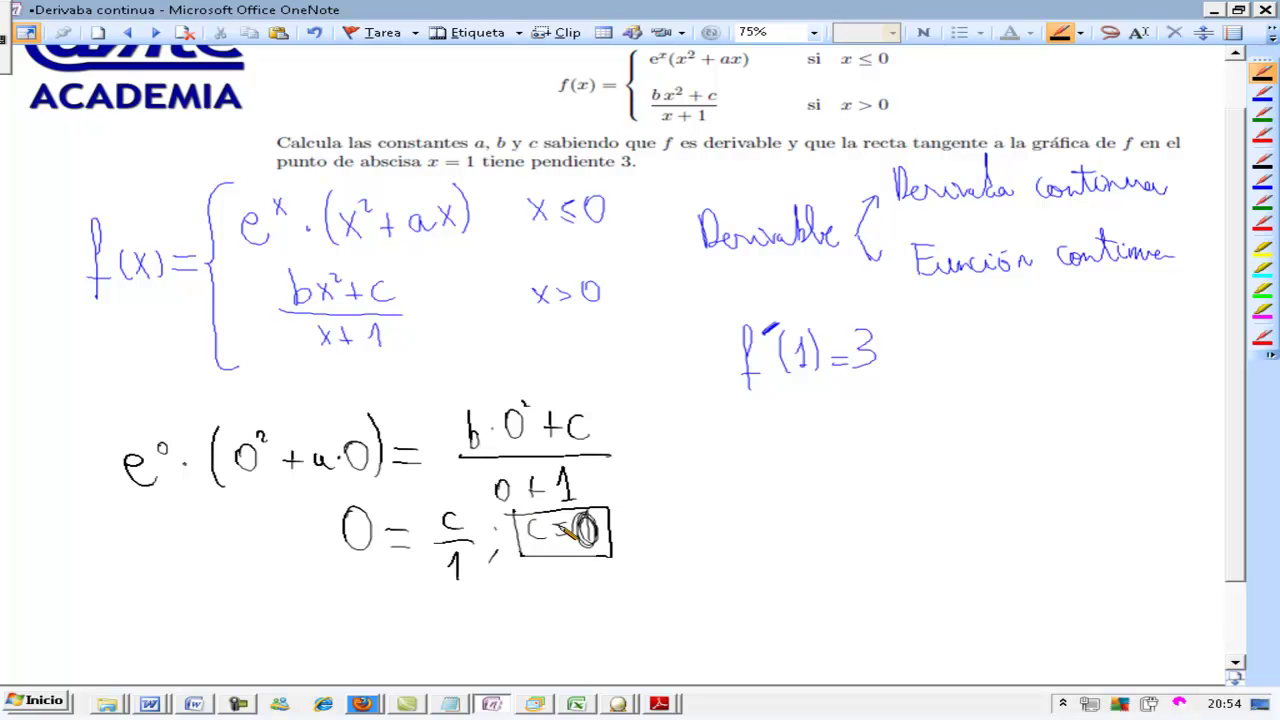
# Step: Write f'(x) = with a brace for the piecewise derivative
pyautogui.scroll(-2, 1240, 306)
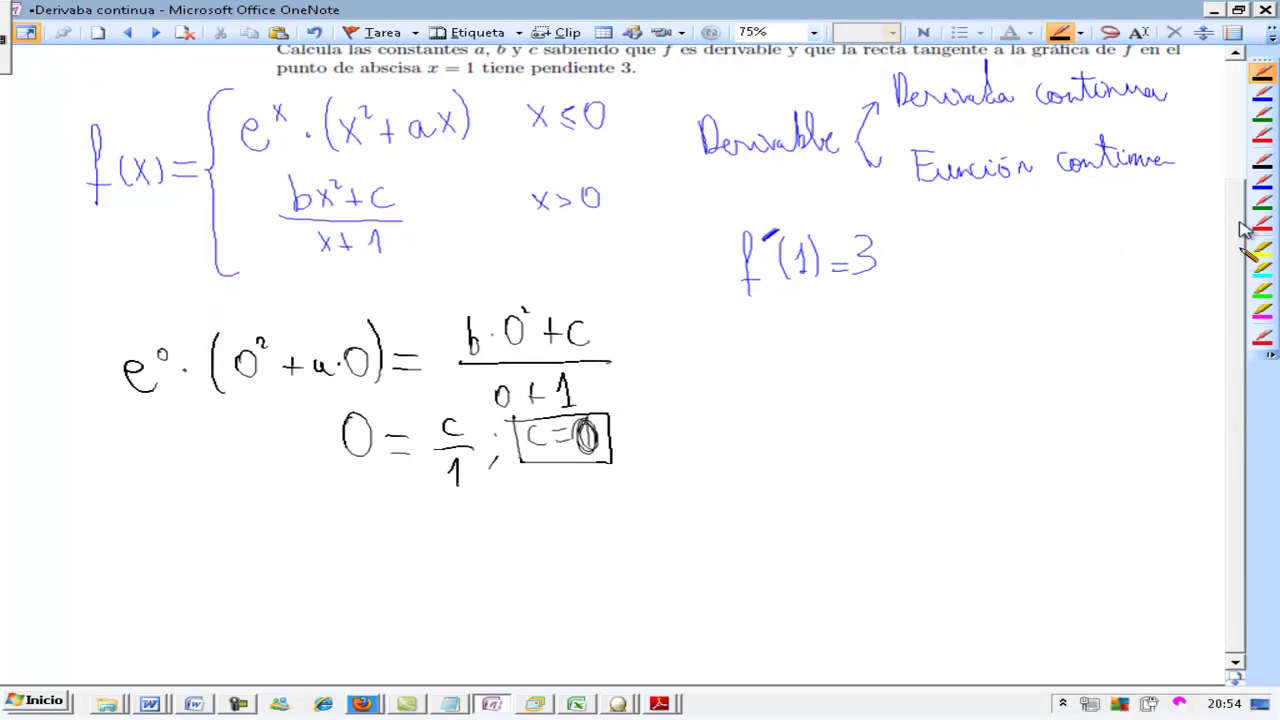
pyautogui.moveTo(98, 528)
pyautogui.mouseDown()
pyautogui.moveTo(94, 602)
pyautogui.moveTo(106, 536)
pyautogui.mouseUp()
pyautogui.moveTo(123, 552)
pyautogui.mouseDown()
pyautogui.moveTo(120, 576)
pyautogui.moveTo(155, 575)
pyautogui.mouseUp()
pyautogui.moveTo(160, 564); pyautogui.dragTo(177, 564)
pyautogui.moveTo(163, 574); pyautogui.dragTo(183, 575)
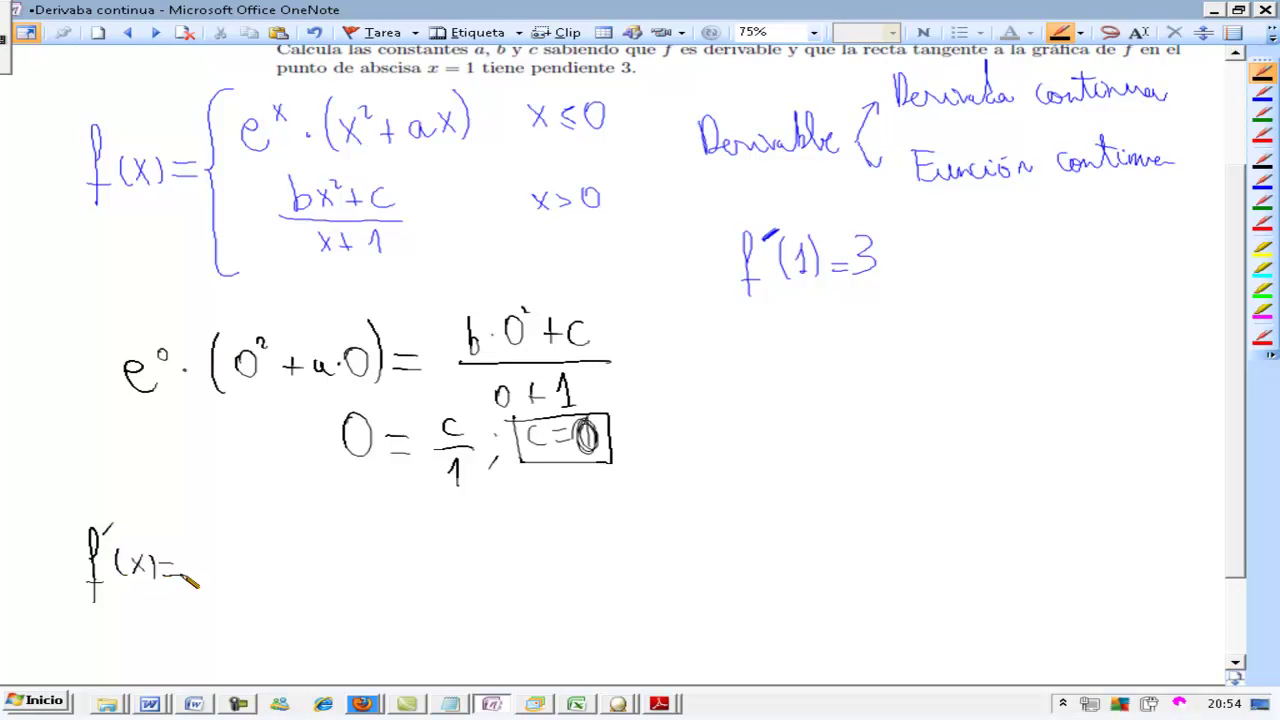
pyautogui.moveTo(232, 494); pyautogui.dragTo(230, 658)
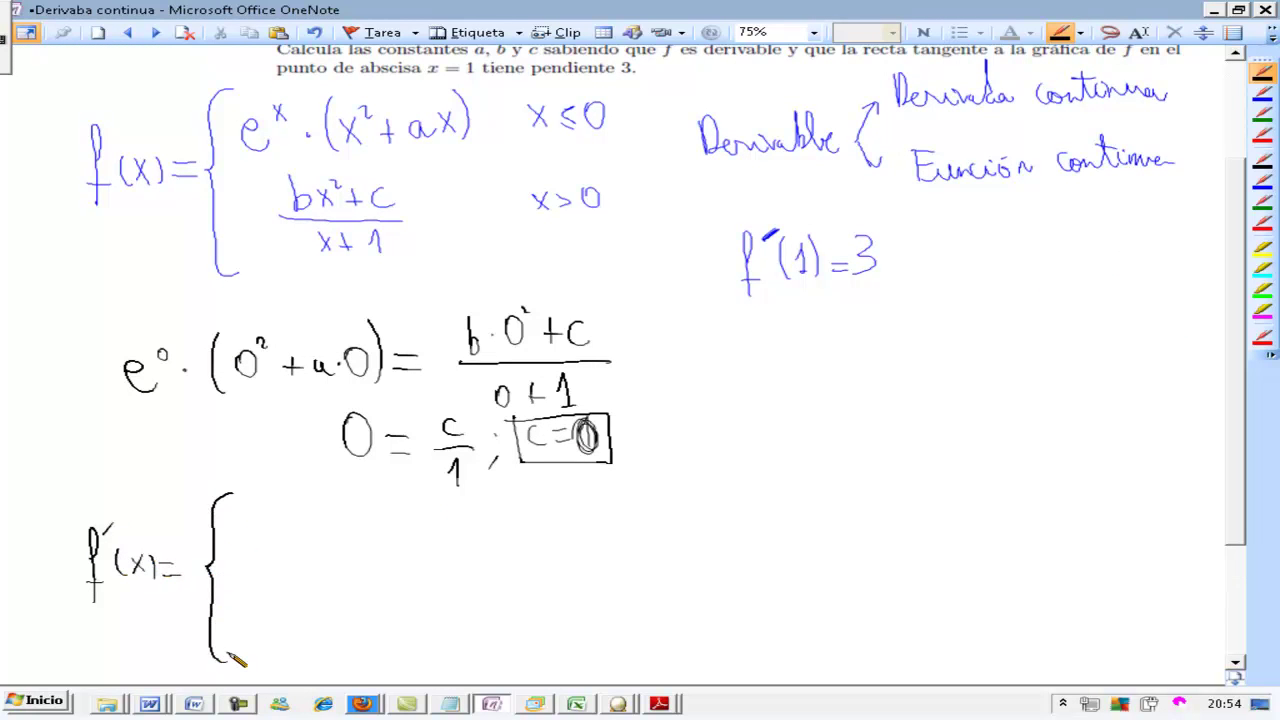
# Step: Write the first branch e^x·(x²+ax)+e^x·(2x+a) with condition x ≤ 0
pyautogui.moveTo(240, 518)
pyautogui.mouseDown()
pyautogui.moveTo(322, 534)
pyautogui.moveTo(308, 540)
pyautogui.mouseUp()
pyautogui.click(277, 524)
pyautogui.moveTo(316, 504); pyautogui.dragTo(352, 518)
pyautogui.moveTo(342, 508)
pyautogui.mouseDown()
pyautogui.moveTo(342, 528)
pyautogui.moveTo(390, 530)
pyautogui.mouseUp()
pyautogui.moveTo(390, 512); pyautogui.dragTo(378, 532)
pyautogui.moveTo(396, 506)
pyautogui.mouseDown()
pyautogui.moveTo(400, 538)
pyautogui.moveTo(430, 518)
pyautogui.mouseUp()
pyautogui.moveTo(420, 508)
pyautogui.mouseDown()
pyautogui.moveTo(420, 530)
pyautogui.moveTo(472, 514)
pyautogui.mouseUp()
pyautogui.moveTo(472, 504)
pyautogui.mouseDown()
pyautogui.moveTo(462, 514)
pyautogui.moveTo(492, 536)
pyautogui.moveTo(534, 522)
pyautogui.mouseUp()
pyautogui.moveTo(534, 506)
pyautogui.mouseDown()
pyautogui.moveTo(520, 522)
pyautogui.moveTo(562, 516)
pyautogui.mouseUp()
pyautogui.moveTo(553, 508)
pyautogui.mouseDown()
pyautogui.moveTo(553, 524)
pyautogui.moveTo(586, 532)
pyautogui.mouseUp()
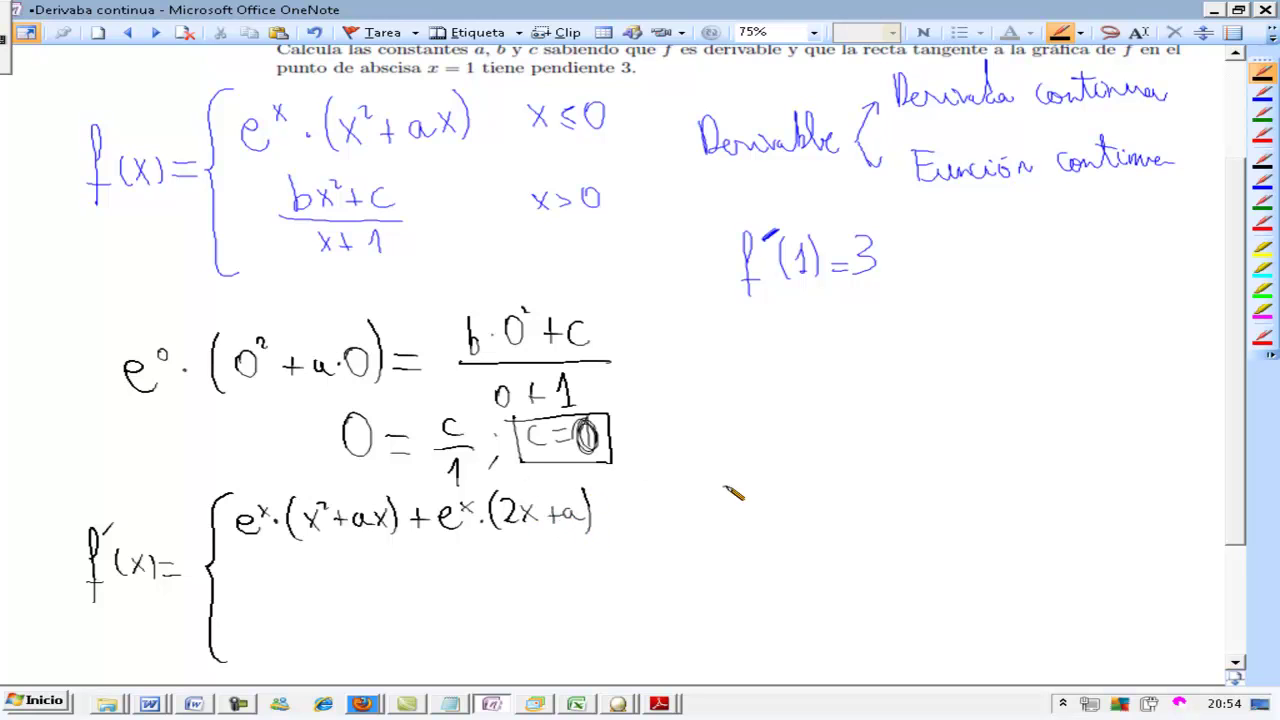
pyautogui.moveTo(712, 496); pyautogui.dragTo(727, 514)
pyautogui.moveTo(727, 496)
pyautogui.mouseDown()
pyautogui.moveTo(712, 514)
pyautogui.moveTo(746, 510)
pyautogui.mouseUp()
pyautogui.moveTo(735, 514); pyautogui.dragTo(768, 494)
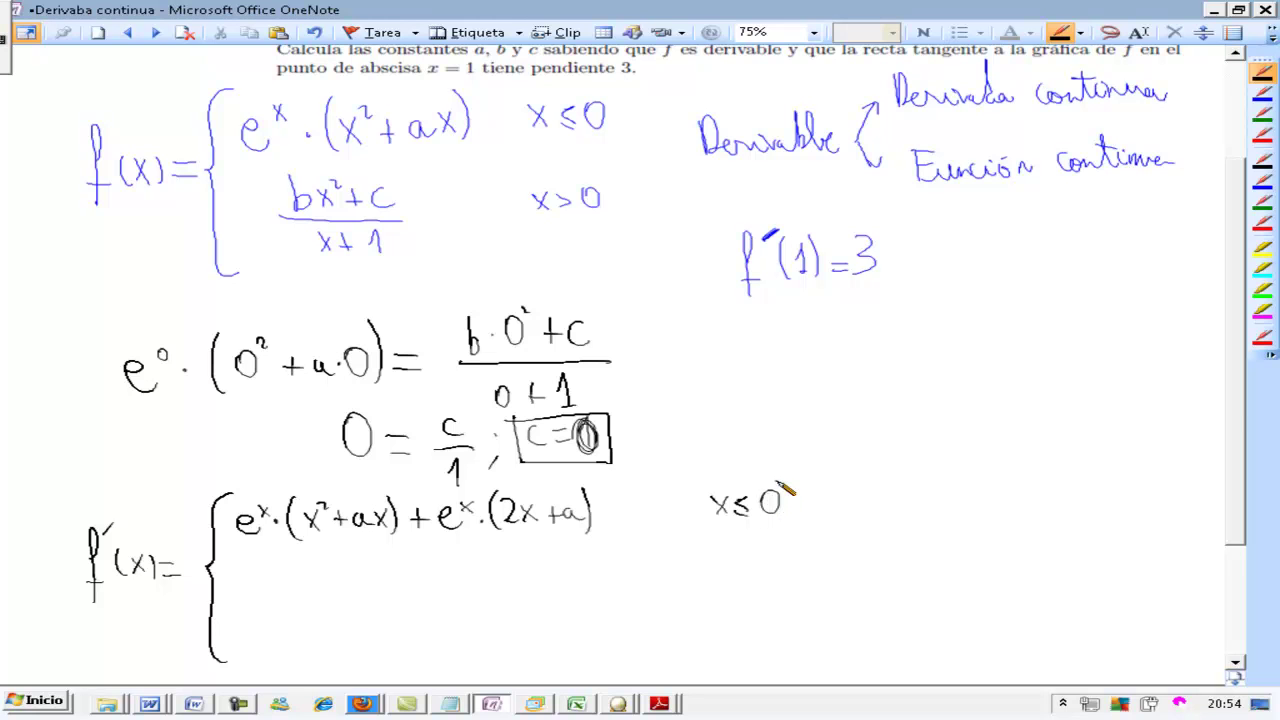
# Step: Write the second branch's numerator 2bx·(x+1)−(bx²+c)
pyautogui.scroll(-1, 1230, 450)
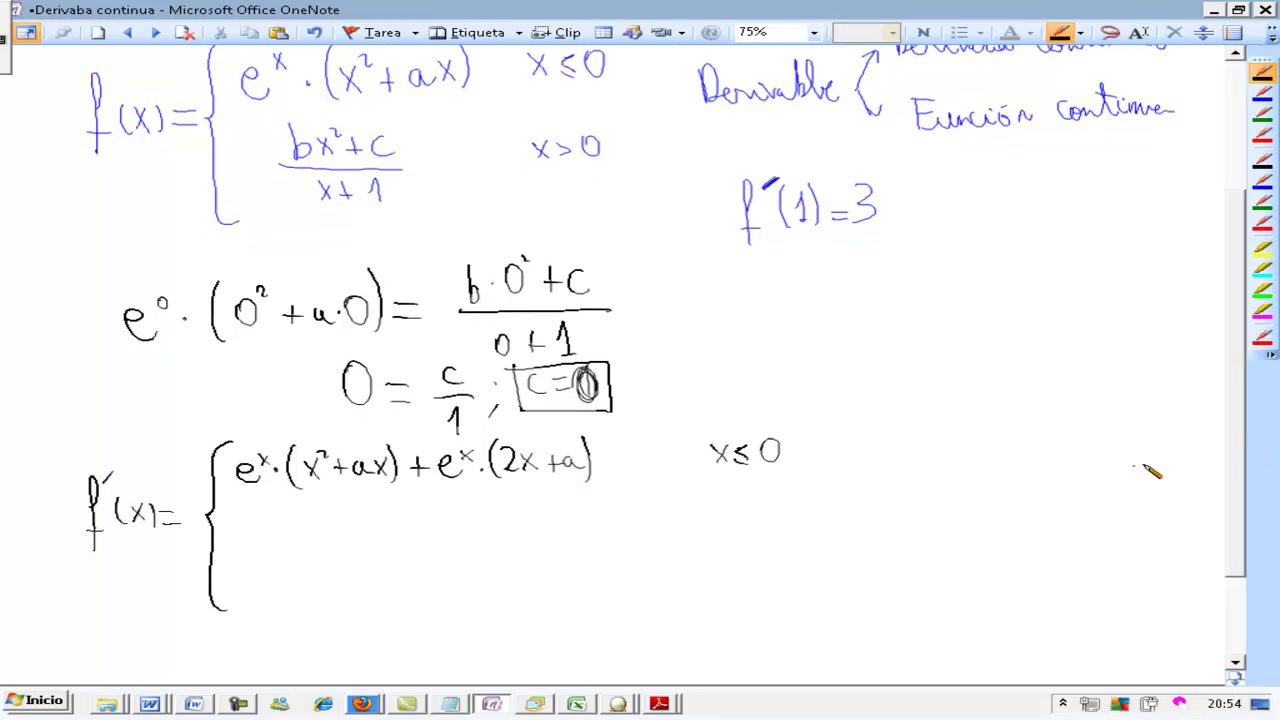
pyautogui.moveTo(265, 517)
pyautogui.mouseDown()
pyautogui.moveTo(288, 536)
pyautogui.moveTo(383, 538)
pyautogui.moveTo(391, 527)
pyautogui.mouseUp()
pyautogui.click(322, 530)
pyautogui.moveTo(388, 514)
pyautogui.mouseDown()
pyautogui.moveTo(390, 538)
pyautogui.moveTo(504, 535)
pyautogui.mouseUp()
pyautogui.moveTo(503, 535); pyautogui.dragTo(494, 520)
pyautogui.moveTo(504, 511); pyautogui.dragTo(528, 527)
pyautogui.moveTo(520, 517)
pyautogui.mouseDown()
pyautogui.moveTo(520, 537)
pyautogui.moveTo(550, 536)
pyautogui.mouseUp()
pyautogui.moveTo(557, 499); pyautogui.dragTo(559, 545)
# Step: Add the fraction line, denominator (x+1)², and condition x > 0
pyautogui.moveTo(258, 550); pyautogui.dragTo(578, 541)
pyautogui.moveTo(398, 549)
pyautogui.mouseDown()
pyautogui.moveTo(414, 565)
pyautogui.moveTo(400, 566)
pyautogui.mouseUp()
pyautogui.moveTo(424, 552); pyautogui.dragTo(432, 560)
pyautogui.moveTo(440, 555)
pyautogui.mouseDown()
pyautogui.moveTo(447, 570)
pyautogui.moveTo(420, 578)
pyautogui.mouseUp()
pyautogui.moveTo(460, 546)
pyautogui.mouseDown()
pyautogui.moveTo(462, 575)
pyautogui.moveTo(481, 560)
pyautogui.mouseUp()
pyautogui.moveTo(716, 517); pyautogui.dragTo(736, 540)
pyautogui.moveTo(737, 516)
pyautogui.mouseDown()
pyautogui.moveTo(717, 540)
pyautogui.moveTo(779, 513)
pyautogui.mouseUp()
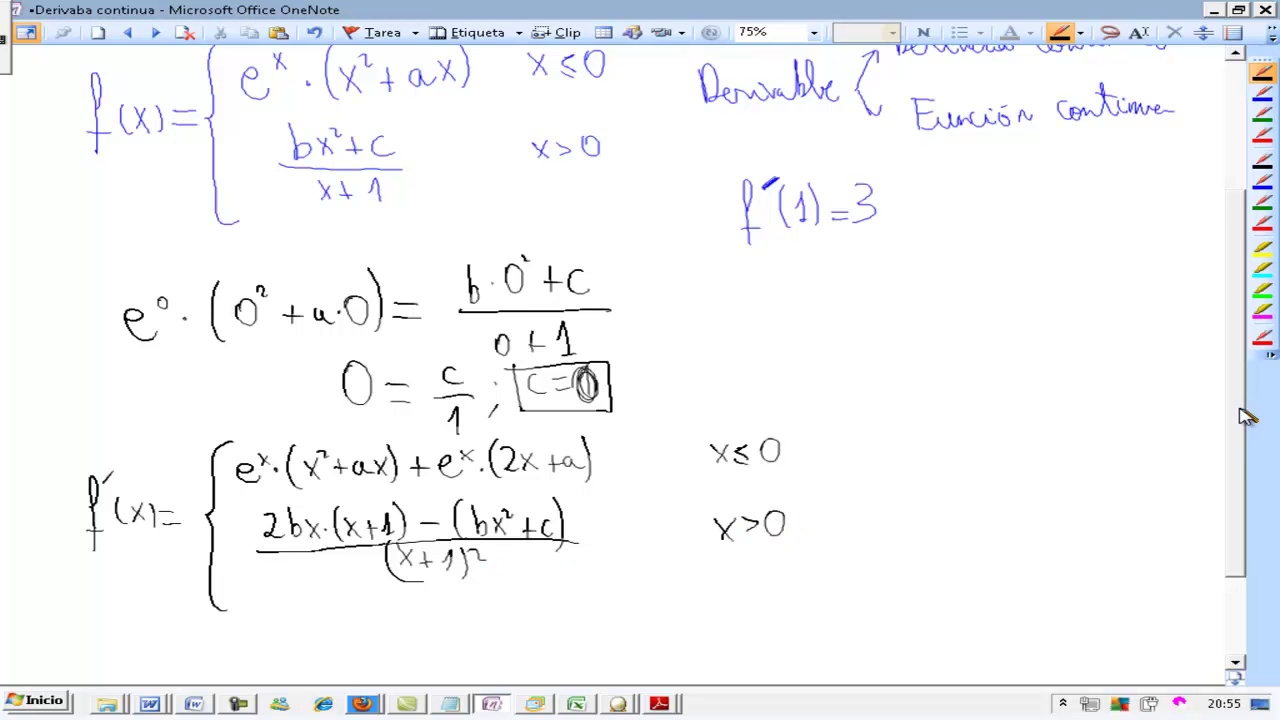
# Step: Write a new f'(x) = with a brace below the derivative
pyautogui.scroll(-3, 1248, 415)
pyautogui.moveTo(82, 526); pyautogui.dragTo(80, 577)
pyautogui.moveTo(100, 522); pyautogui.dragTo(105, 565)
pyautogui.moveTo(116, 548); pyautogui.dragTo(140, 563)
pyautogui.moveTo(145, 556); pyautogui.dragTo(158, 558)
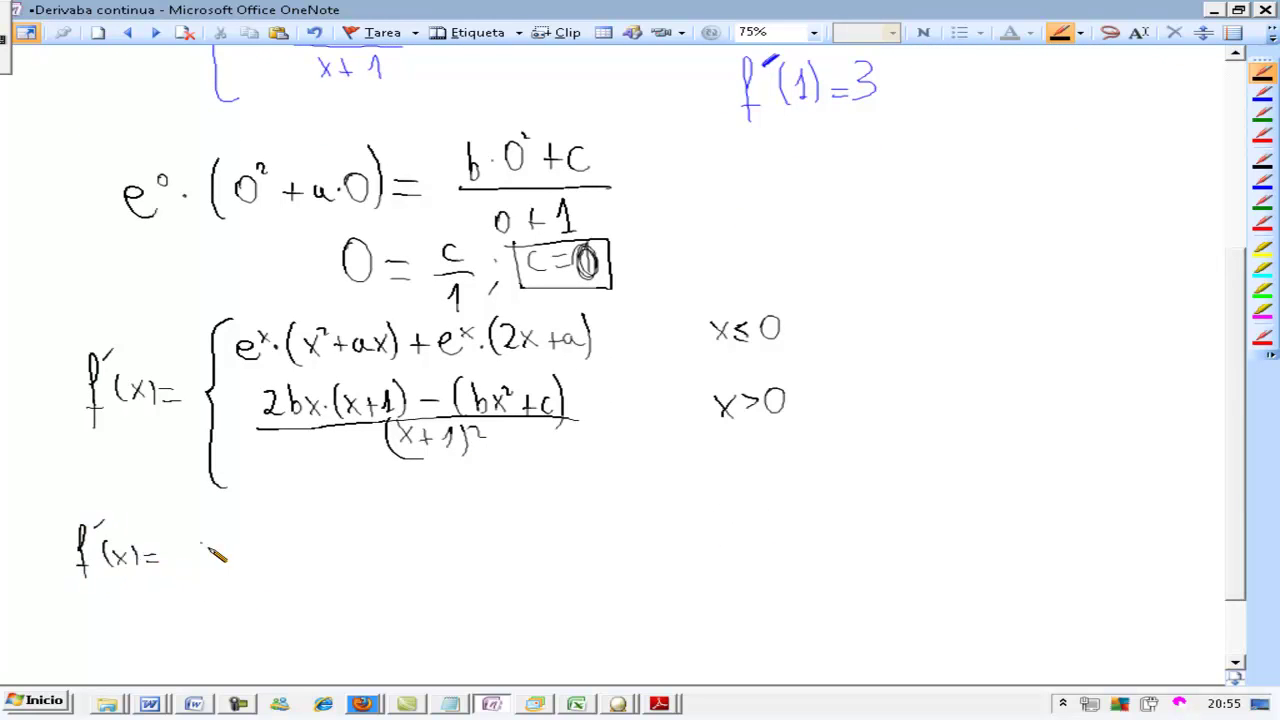
pyautogui.moveTo(198, 502)
pyautogui.mouseDown()
pyautogui.moveTo(178, 560)
pyautogui.moveTo(192, 642)
pyautogui.mouseUp()
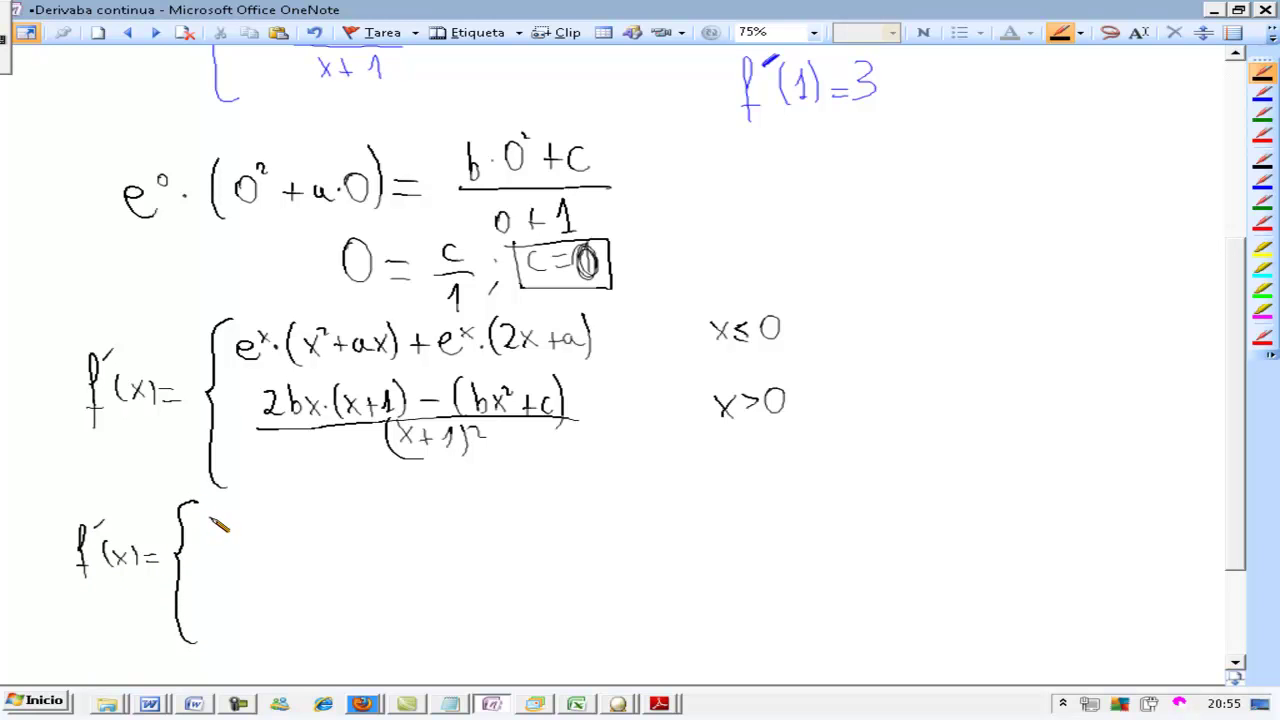
# Step: Write the simplified first branch e^x·(x²+(a+2)x+a) with condition x ≤ 0
pyautogui.moveTo(208, 526); pyautogui.dragTo(237, 521)
pyautogui.moveTo(237, 510)
pyautogui.mouseDown()
pyautogui.moveTo(228, 521)
pyautogui.moveTo(297, 542)
pyautogui.moveTo(277, 542)
pyautogui.mouseUp()
pyautogui.click(245, 520)
pyautogui.moveTo(304, 518)
pyautogui.mouseDown()
pyautogui.moveTo(327, 540)
pyautogui.moveTo(337, 529)
pyautogui.mouseUp()
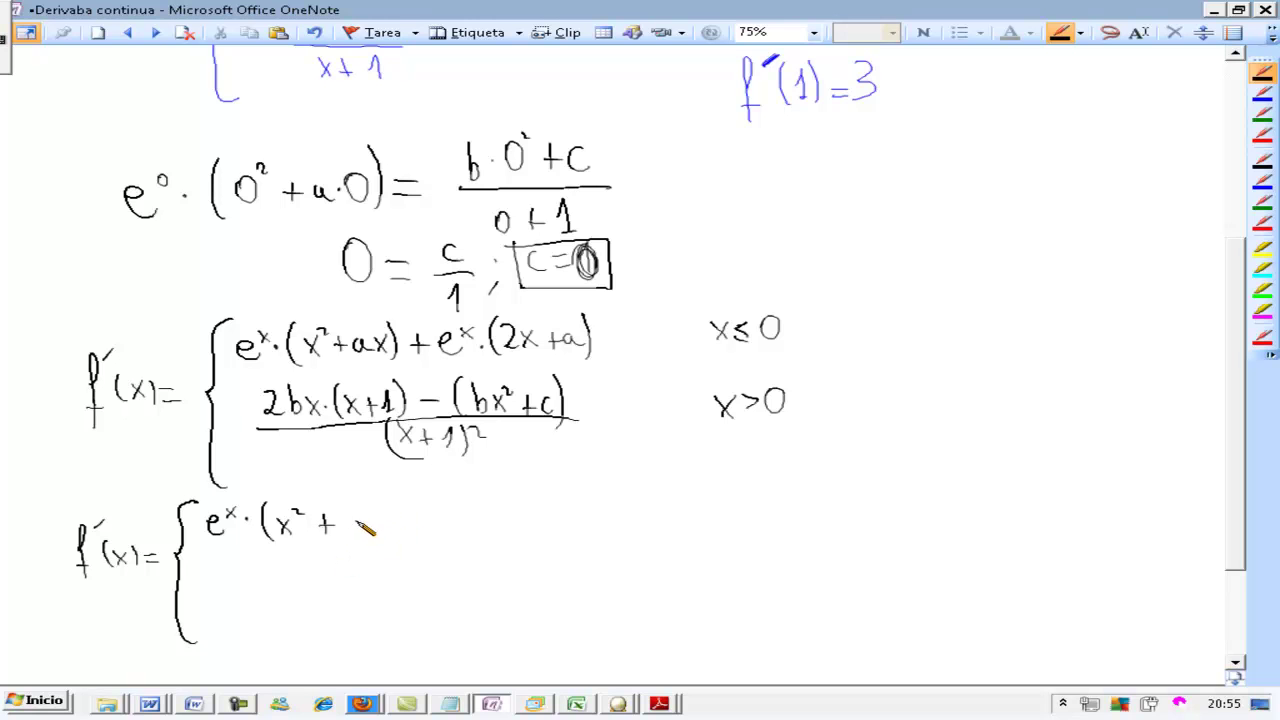
pyautogui.moveTo(378, 514)
pyautogui.mouseDown()
pyautogui.moveTo(380, 527)
pyautogui.moveTo(398, 517)
pyautogui.mouseUp()
pyautogui.moveTo(390, 510)
pyautogui.mouseDown()
pyautogui.moveTo(390, 525)
pyautogui.moveTo(420, 520)
pyautogui.moveTo(357, 532)
pyautogui.moveTo(452, 530)
pyautogui.mouseUp()
pyautogui.moveTo(450, 510); pyautogui.dragTo(436, 532)
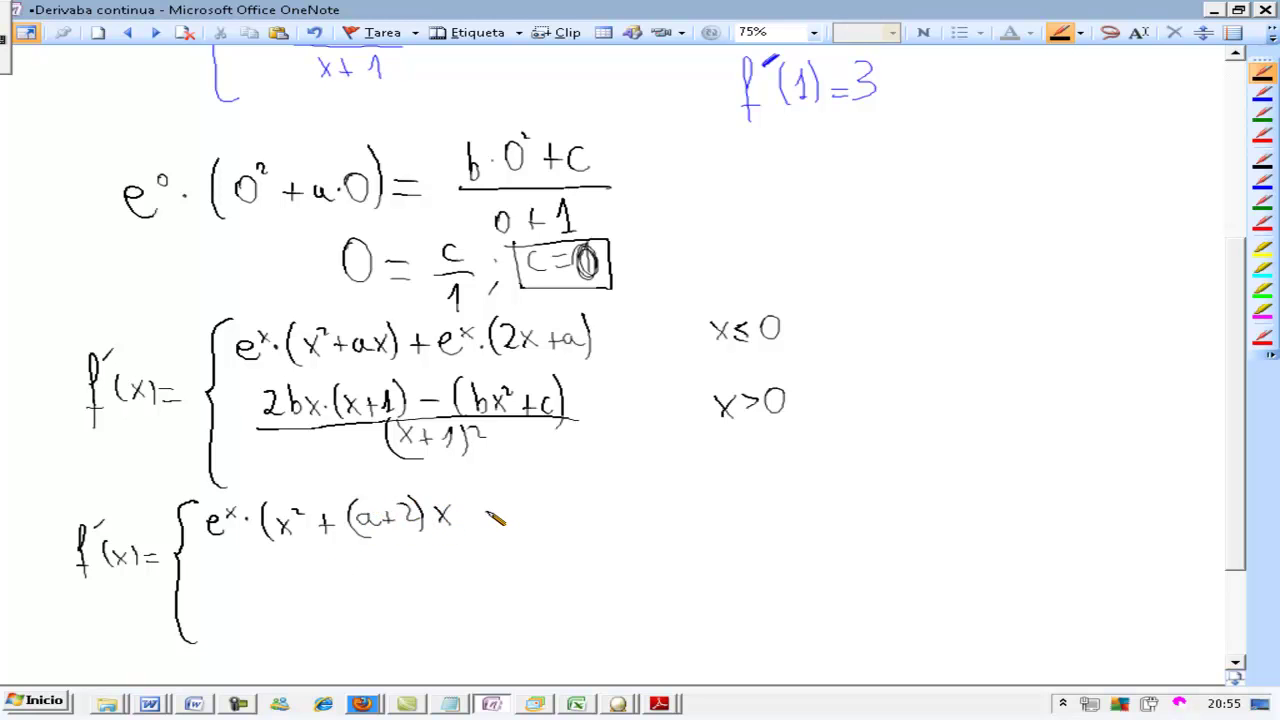
pyautogui.moveTo(470, 514); pyautogui.dragTo(492, 513)
pyautogui.moveTo(481, 503)
pyautogui.mouseDown()
pyautogui.moveTo(480, 524)
pyautogui.moveTo(538, 517)
pyautogui.mouseUp()
pyautogui.moveTo(611, 496)
pyautogui.mouseDown()
pyautogui.moveTo(624, 514)
pyautogui.moveTo(611, 515)
pyautogui.mouseUp()
pyautogui.moveTo(648, 497); pyautogui.dragTo(650, 516)
pyautogui.moveTo(666, 492)
pyautogui.mouseDown()
pyautogui.moveTo(668, 510)
pyautogui.moveTo(670, 491)
pyautogui.mouseUp()
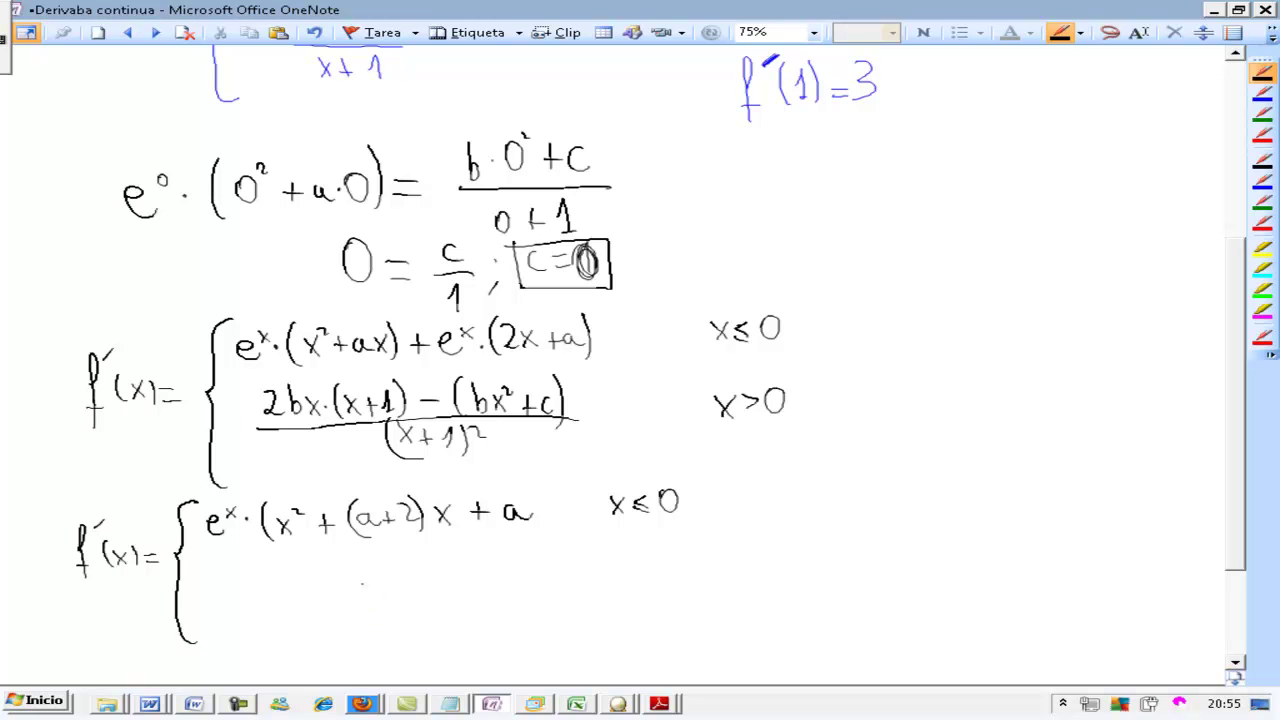
# Step: Write the second branch's numerator 2bx²+2bx−bx²−c
pyautogui.moveTo(268, 564)
pyautogui.mouseDown()
pyautogui.moveTo(283, 582)
pyautogui.moveTo(318, 584)
pyautogui.moveTo(369, 567)
pyautogui.mouseUp()
pyautogui.moveTo(357, 557)
pyautogui.mouseDown()
pyautogui.moveTo(357, 579)
pyautogui.moveTo(447, 572)
pyautogui.mouseUp()
pyautogui.moveTo(446, 557)
pyautogui.mouseDown()
pyautogui.moveTo(432, 573)
pyautogui.moveTo(481, 563)
pyautogui.mouseUp()
pyautogui.moveTo(489, 548)
pyautogui.mouseDown()
pyautogui.moveTo(497, 568)
pyautogui.moveTo(545, 561)
pyautogui.mouseUp()
pyautogui.moveTo(562, 552); pyautogui.dragTo(566, 572)
# Step: Add the fraction bar, denominator (x+1)², and condition x > 0
pyautogui.moveTo(265, 591); pyautogui.dragTo(582, 598)
pyautogui.moveTo(400, 604)
pyautogui.mouseDown()
pyautogui.moveTo(418, 624)
pyautogui.moveTo(400, 626)
pyautogui.moveTo(440, 612)
pyautogui.mouseUp()
pyautogui.moveTo(432, 604)
pyautogui.mouseDown()
pyautogui.moveTo(432, 620)
pyautogui.moveTo(394, 626)
pyautogui.mouseUp()
pyautogui.moveTo(444, 606); pyautogui.dragTo(455, 622)
pyautogui.moveTo(462, 600); pyautogui.dragTo(472, 604)
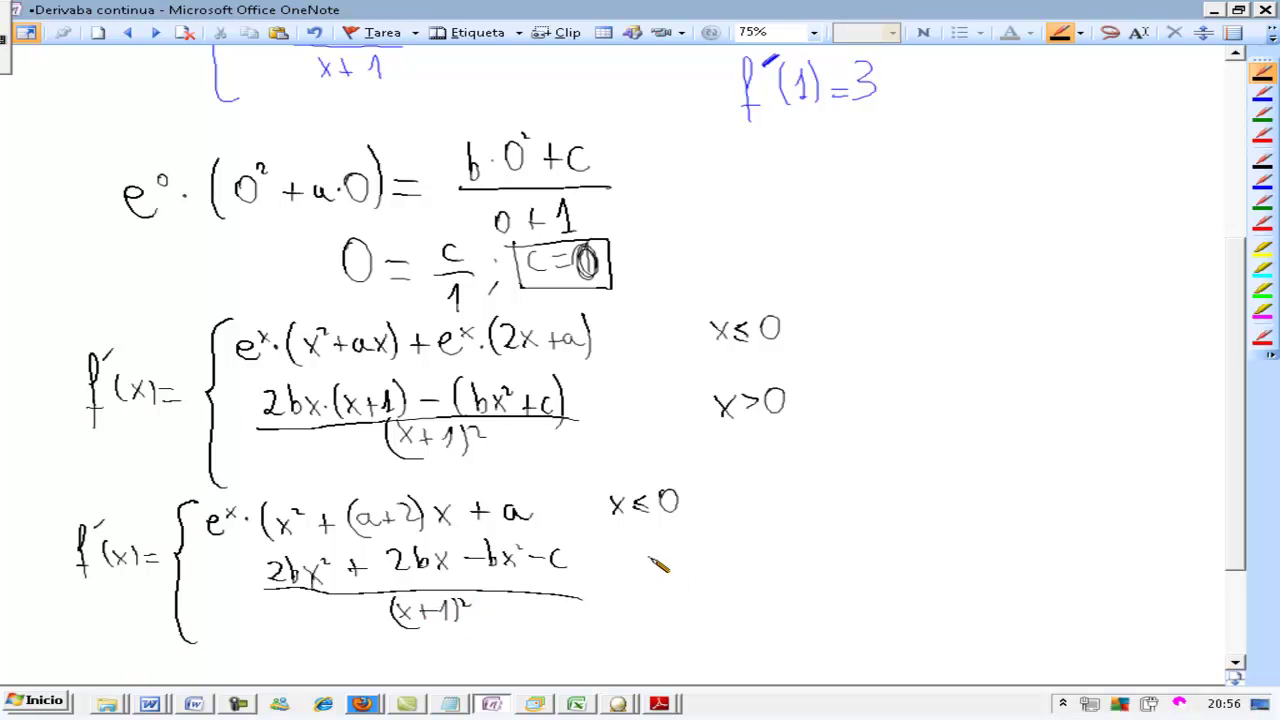
pyautogui.moveTo(624, 562); pyautogui.dragTo(636, 578)
pyautogui.moveTo(636, 562)
pyautogui.mouseDown()
pyautogui.moveTo(626, 580)
pyautogui.moveTo(652, 574)
pyautogui.mouseUp()
pyautogui.moveTo(676, 556); pyautogui.dragTo(688, 572)
# Step: Below the earlier work, start a new f'(x) = line with its piecewise brace
pyautogui.scroll(-3, 1250, 482)
pyautogui.moveTo(98, 530); pyautogui.dragTo(78, 584)
pyautogui.moveTo(72, 570); pyautogui.dragTo(104, 578)
pyautogui.moveTo(114, 556)
pyautogui.mouseDown()
pyautogui.moveTo(140, 580)
pyautogui.moveTo(162, 562)
pyautogui.mouseUp()
pyautogui.moveTo(148, 572); pyautogui.dragTo(162, 571)
pyautogui.moveTo(538, 342); pyautogui.dragTo(542, 380)
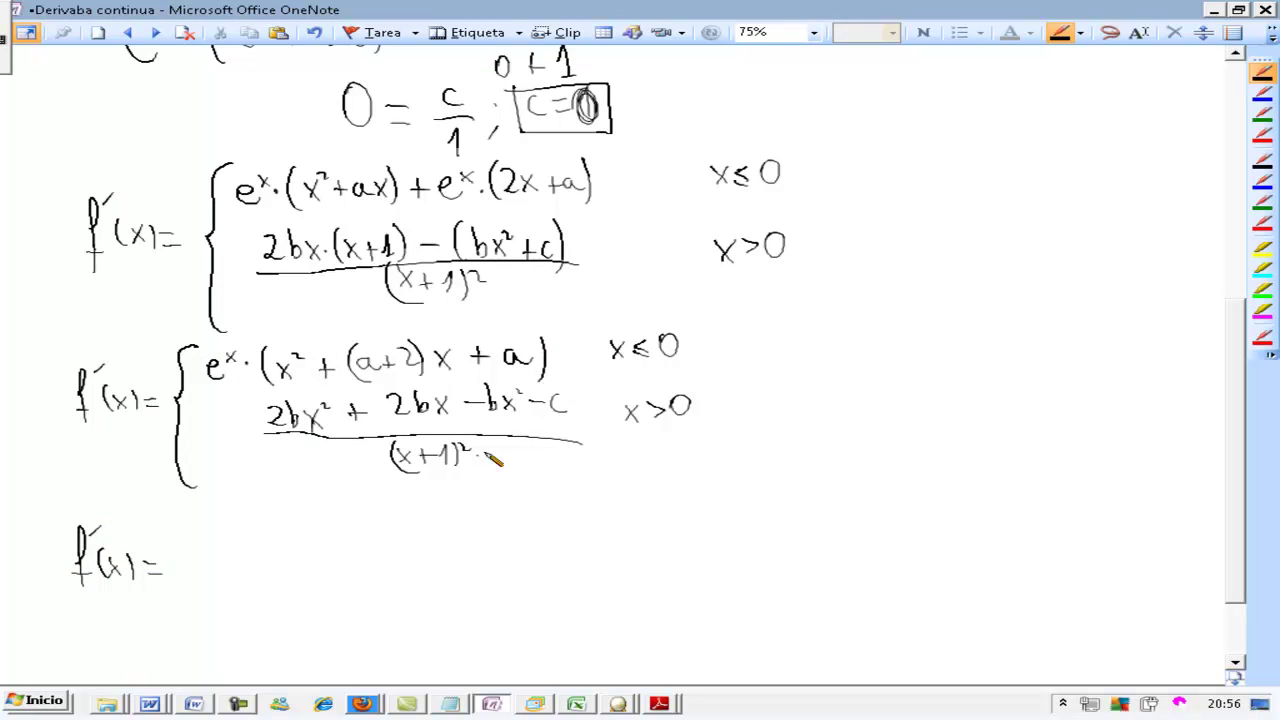
pyautogui.moveTo(212, 508)
pyautogui.mouseDown()
pyautogui.moveTo(192, 556)
pyautogui.moveTo(206, 636)
pyautogui.mouseUp()
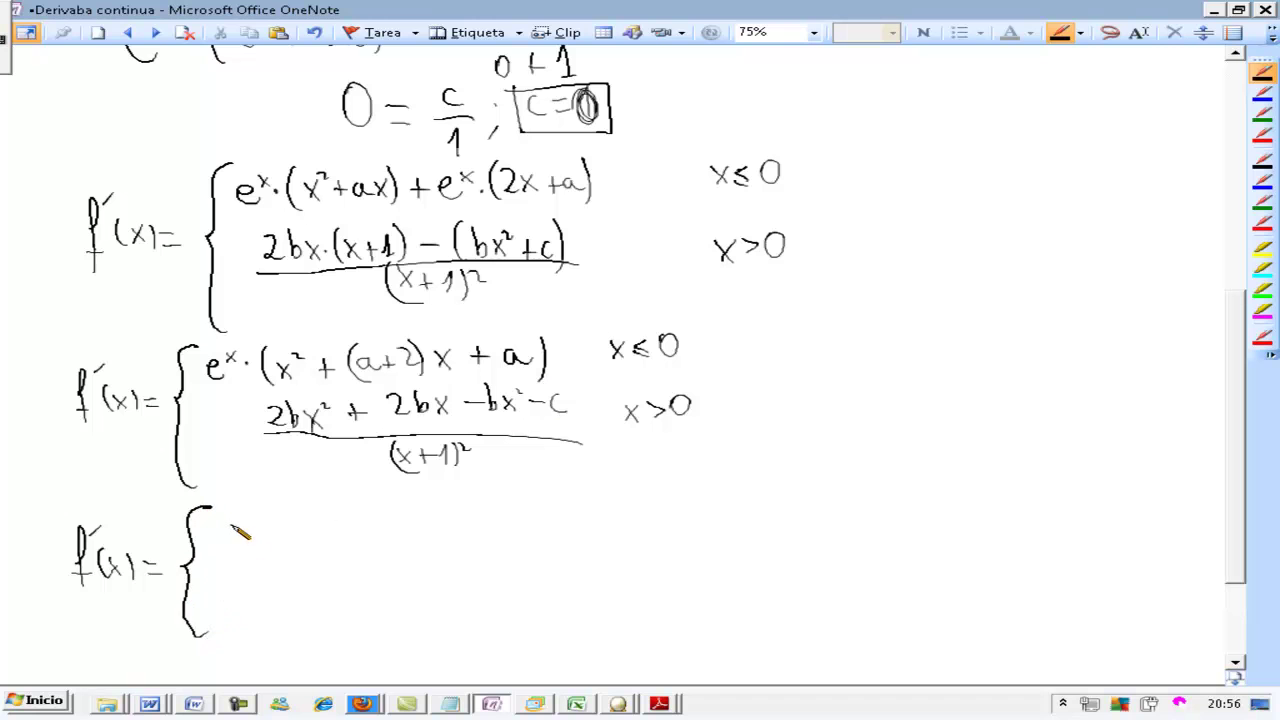
# Step: Write the first branch e^x·(x²+(a+2)x+a) with condition x≤0
pyautogui.moveTo(234, 528); pyautogui.dragTo(311, 540)
pyautogui.moveTo(311, 519)
pyautogui.mouseDown()
pyautogui.moveTo(299, 541)
pyautogui.moveTo(322, 523)
pyautogui.mouseUp()
pyautogui.moveTo(336, 528)
pyautogui.mouseDown()
pyautogui.moveTo(340, 541)
pyautogui.moveTo(370, 540)
pyautogui.moveTo(422, 520)
pyautogui.mouseUp()
pyautogui.moveTo(413, 511)
pyautogui.mouseDown()
pyautogui.moveTo(411, 534)
pyautogui.moveTo(440, 528)
pyautogui.mouseUp()
pyautogui.moveTo(440, 506)
pyautogui.mouseDown()
pyautogui.moveTo(446, 532)
pyautogui.moveTo(504, 518)
pyautogui.mouseUp()
pyautogui.moveTo(497, 509); pyautogui.dragTo(497, 527)
pyautogui.moveTo(524, 514); pyautogui.dragTo(543, 537)
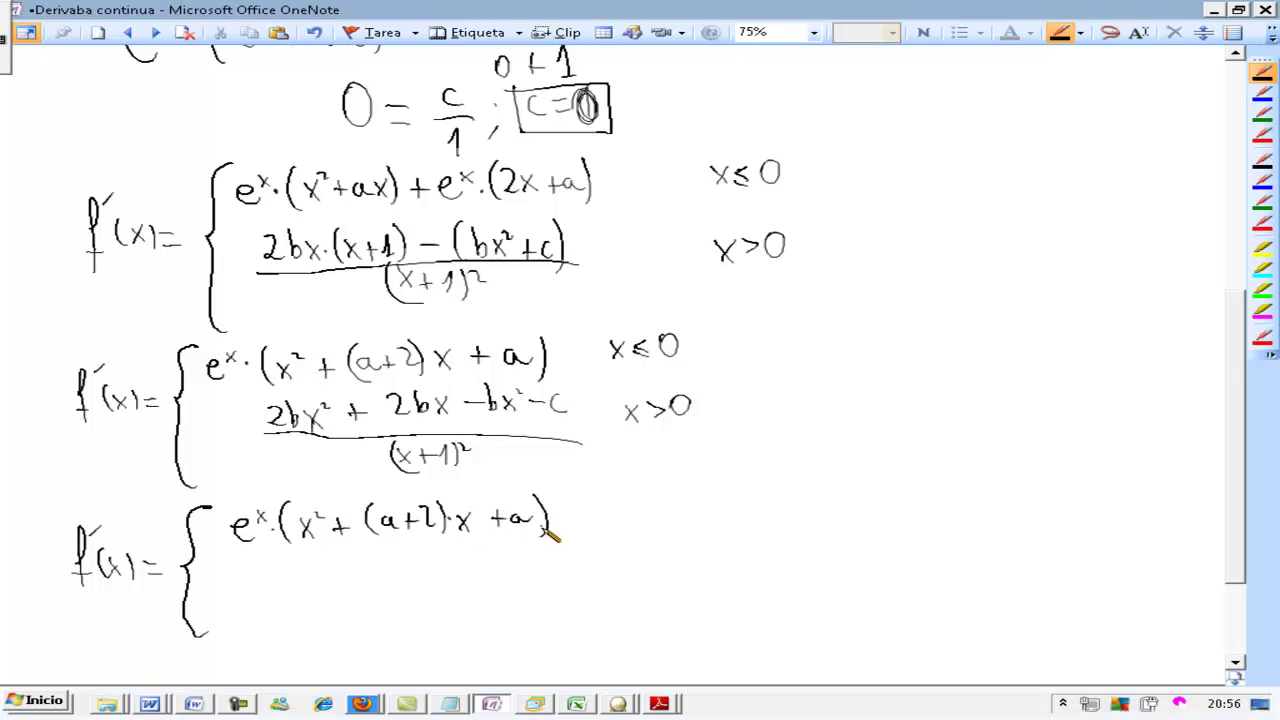
pyautogui.moveTo(612, 508); pyautogui.dragTo(624, 524)
pyautogui.moveTo(624, 508)
pyautogui.mouseDown()
pyautogui.moveTo(612, 524)
pyautogui.moveTo(666, 503)
pyautogui.mouseUp()
# Step: Write the second branch numerator bx²+2bx−c over a fraction bar
pyautogui.moveTo(286, 565)
pyautogui.mouseDown()
pyautogui.moveTo(290, 587)
pyautogui.moveTo(305, 588)
pyautogui.mouseUp()
pyautogui.moveTo(305, 574)
pyautogui.mouseDown()
pyautogui.moveTo(295, 588)
pyautogui.moveTo(341, 580)
pyautogui.mouseUp()
pyautogui.moveTo(333, 572); pyautogui.dragTo(333, 588)
pyautogui.moveTo(361, 568)
pyautogui.mouseDown()
pyautogui.moveTo(372, 586)
pyautogui.moveTo(400, 588)
pyautogui.mouseUp()
pyautogui.moveTo(400, 576)
pyautogui.mouseDown()
pyautogui.moveTo(389, 588)
pyautogui.moveTo(420, 584)
pyautogui.mouseUp()
pyautogui.moveTo(437, 578); pyautogui.dragTo(436, 591)
pyautogui.moveTo(277, 598); pyautogui.dragTo(446, 616)
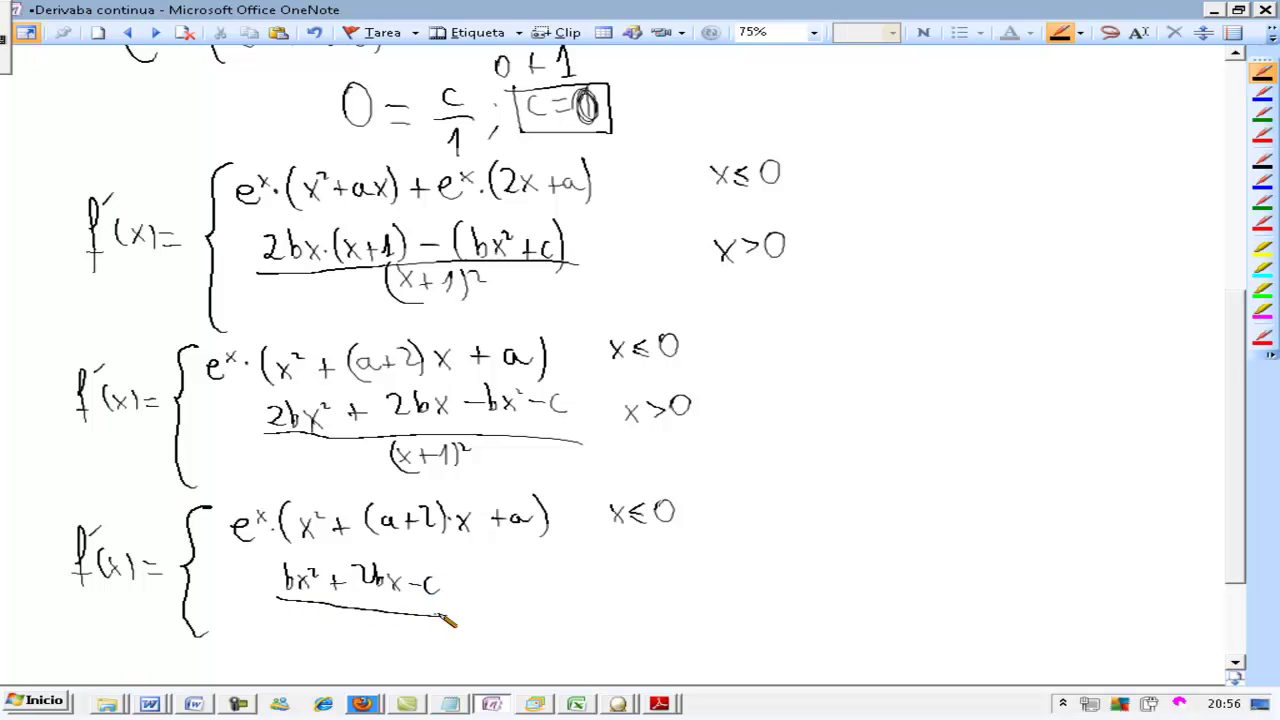
# Step: Add the denominator (x+1)² and label the second branch x>0
pyautogui.moveTo(338, 614); pyautogui.dragTo(352, 633)
pyautogui.moveTo(352, 614)
pyautogui.mouseDown()
pyautogui.moveTo(338, 634)
pyautogui.moveTo(369, 624)
pyautogui.mouseUp()
pyautogui.moveTo(363, 616); pyautogui.dragTo(363, 632)
pyautogui.moveTo(374, 613)
pyautogui.mouseDown()
pyautogui.moveTo(377, 632)
pyautogui.moveTo(330, 638)
pyautogui.mouseUp()
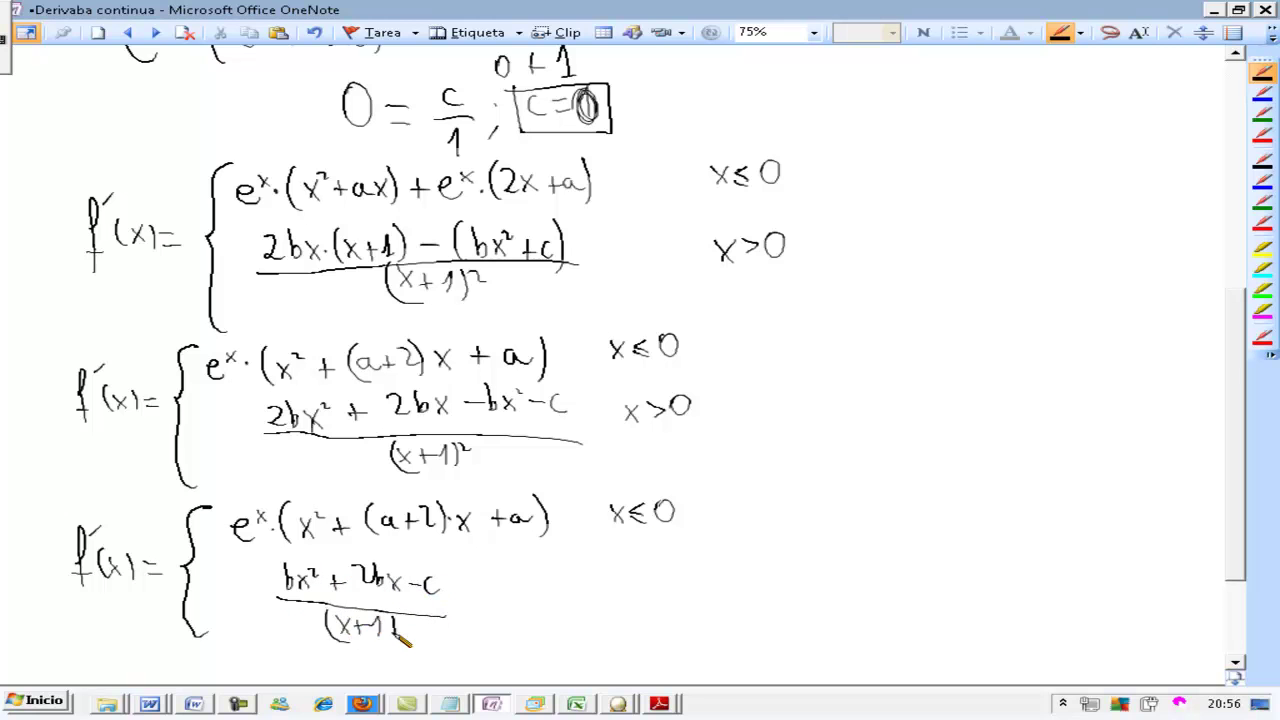
pyautogui.moveTo(606, 574); pyautogui.dragTo(620, 596)
pyautogui.moveTo(620, 574)
pyautogui.mouseDown()
pyautogui.moveTo(606, 596)
pyautogui.moveTo(634, 594)
pyautogui.mouseUp()
pyautogui.moveTo(662, 574); pyautogui.dragTo(660, 578)
# Step: Draw a red bracket beside the simplified f'(x), then return to blue ink
pyautogui.click(1262, 135)
pyautogui.moveTo(681, 467)
pyautogui.mouseDown()
pyautogui.moveTo(704, 537)
pyautogui.moveTo(677, 660)
pyautogui.mouseUp()
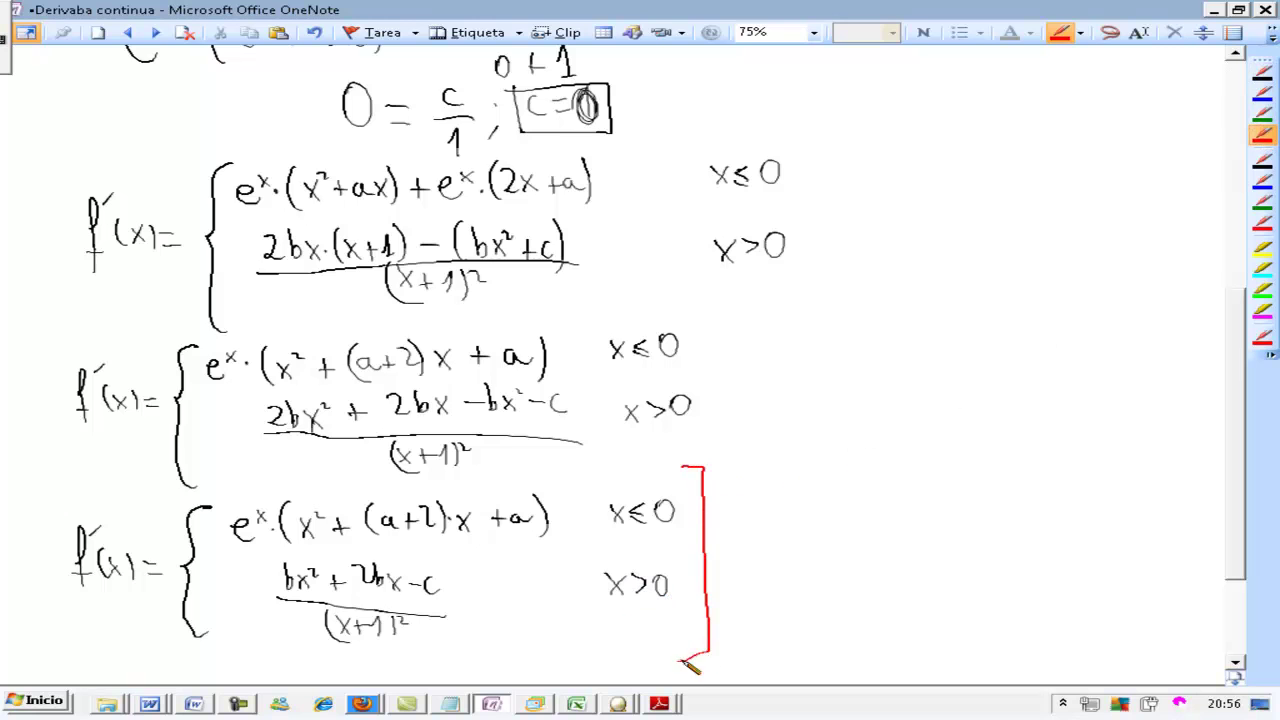
pyautogui.click(1262, 93)
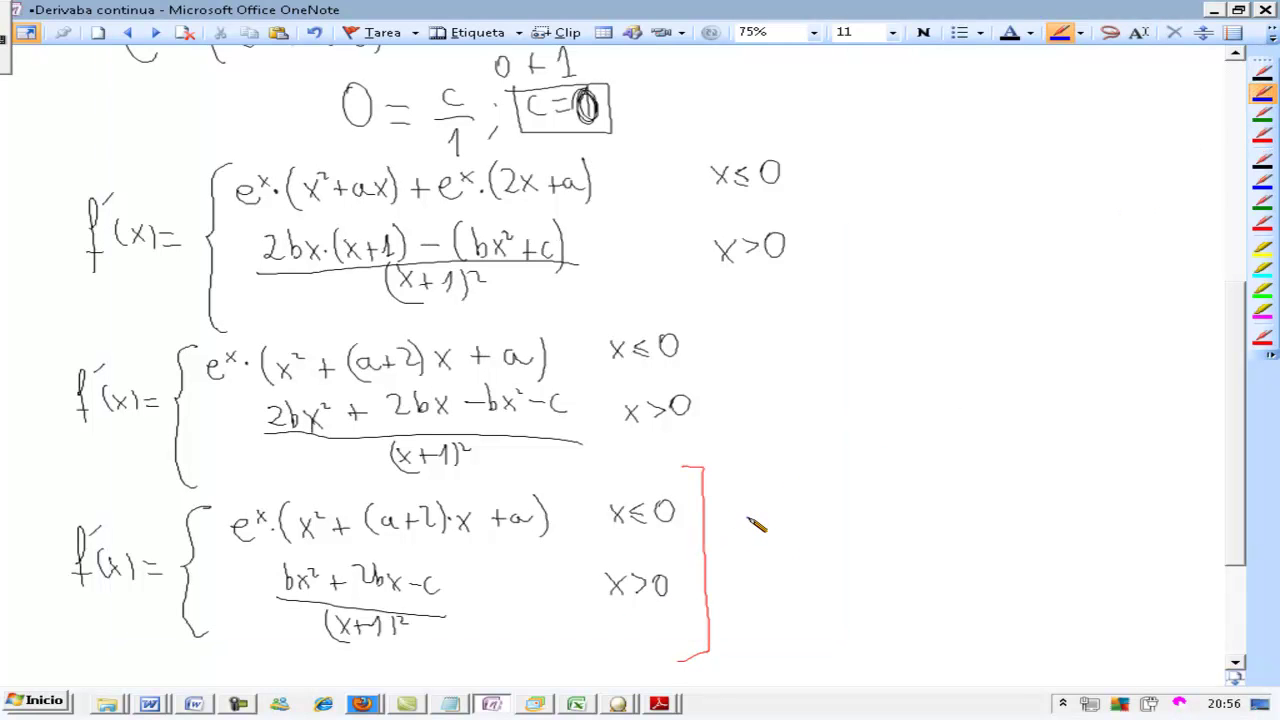
# Step: Write the continuity equation e⁰·(0²+0+a) = −c/1² in blue
pyautogui.moveTo(730, 520)
pyautogui.mouseDown()
pyautogui.moveTo(757, 530)
pyautogui.moveTo(769, 513)
pyautogui.moveTo(808, 543)
pyautogui.mouseUp()
pyautogui.click(787, 518)
pyautogui.moveTo(832, 500); pyautogui.dragTo(867, 522)
pyautogui.moveTo(858, 513); pyautogui.dragTo(878, 512)
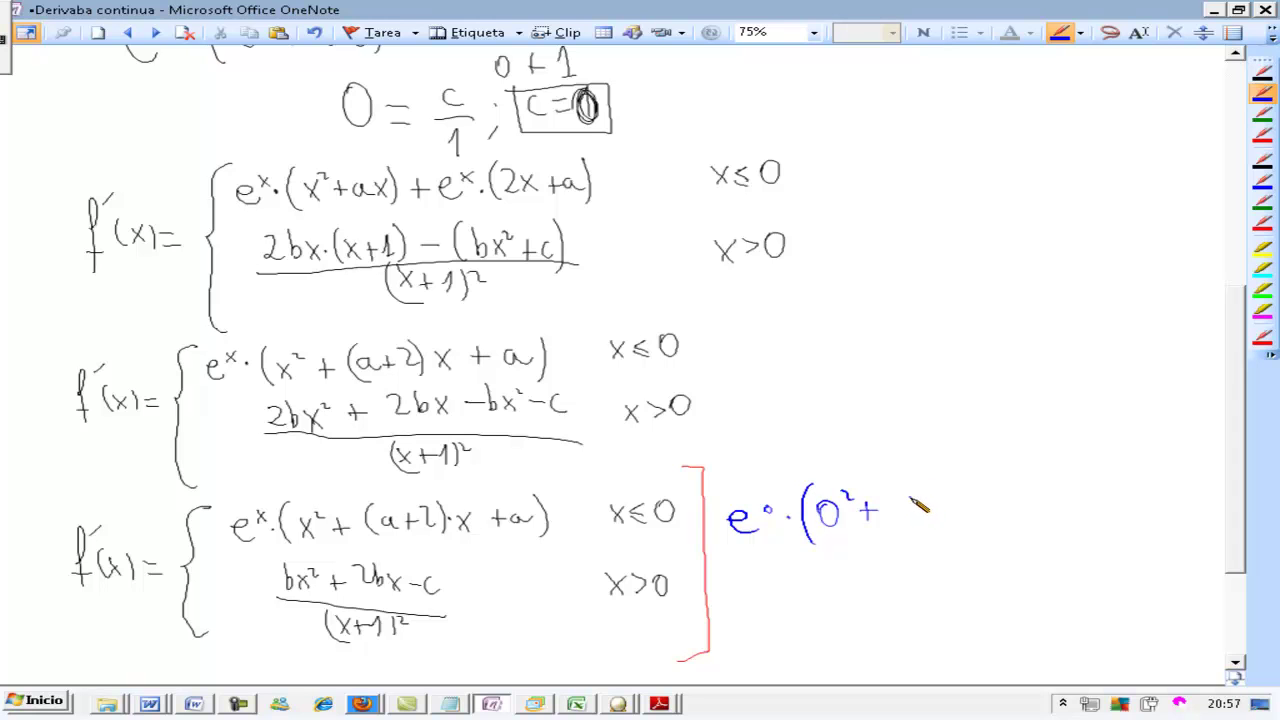
pyautogui.moveTo(912, 497); pyautogui.dragTo(910, 499)
pyautogui.moveTo(978, 480)
pyautogui.mouseDown()
pyautogui.moveTo(980, 540)
pyautogui.moveTo(1012, 507)
pyautogui.moveTo(1016, 518)
pyautogui.mouseUp()
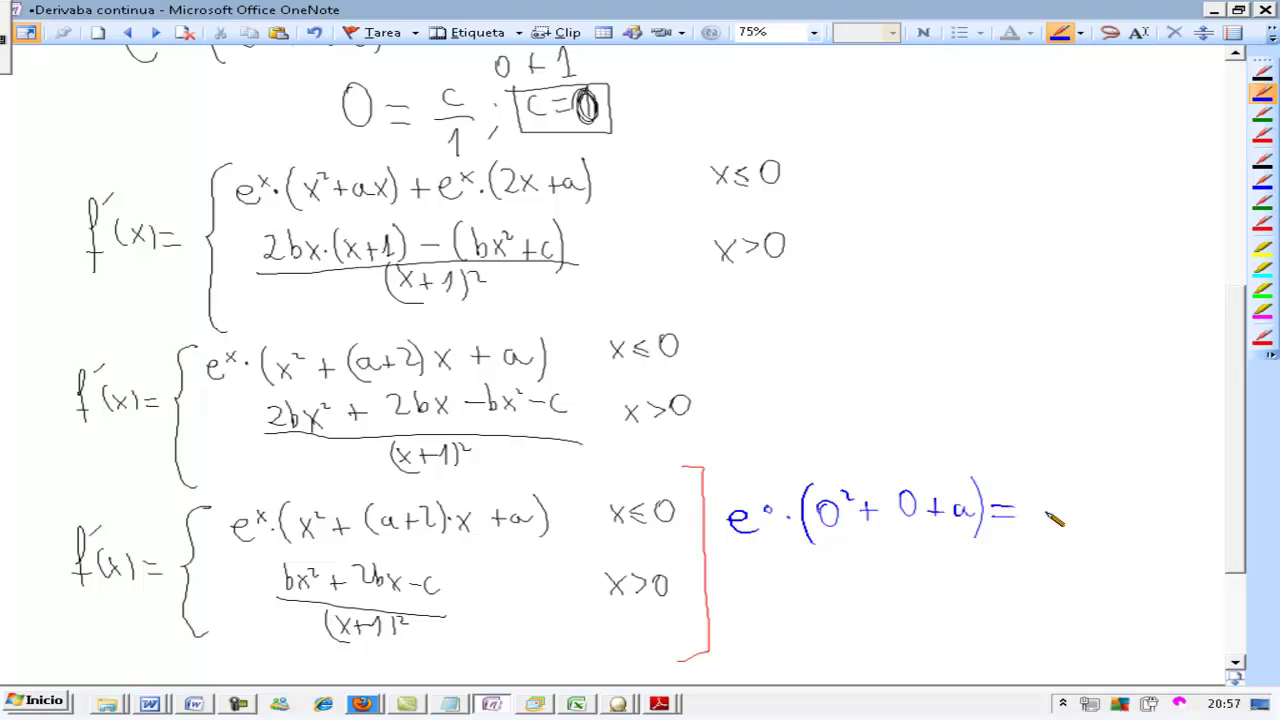
pyautogui.moveTo(1088, 494)
pyautogui.mouseDown()
pyautogui.moveTo(1064, 513)
pyautogui.moveTo(1098, 515)
pyautogui.moveTo(1074, 545)
pyautogui.mouseUp()
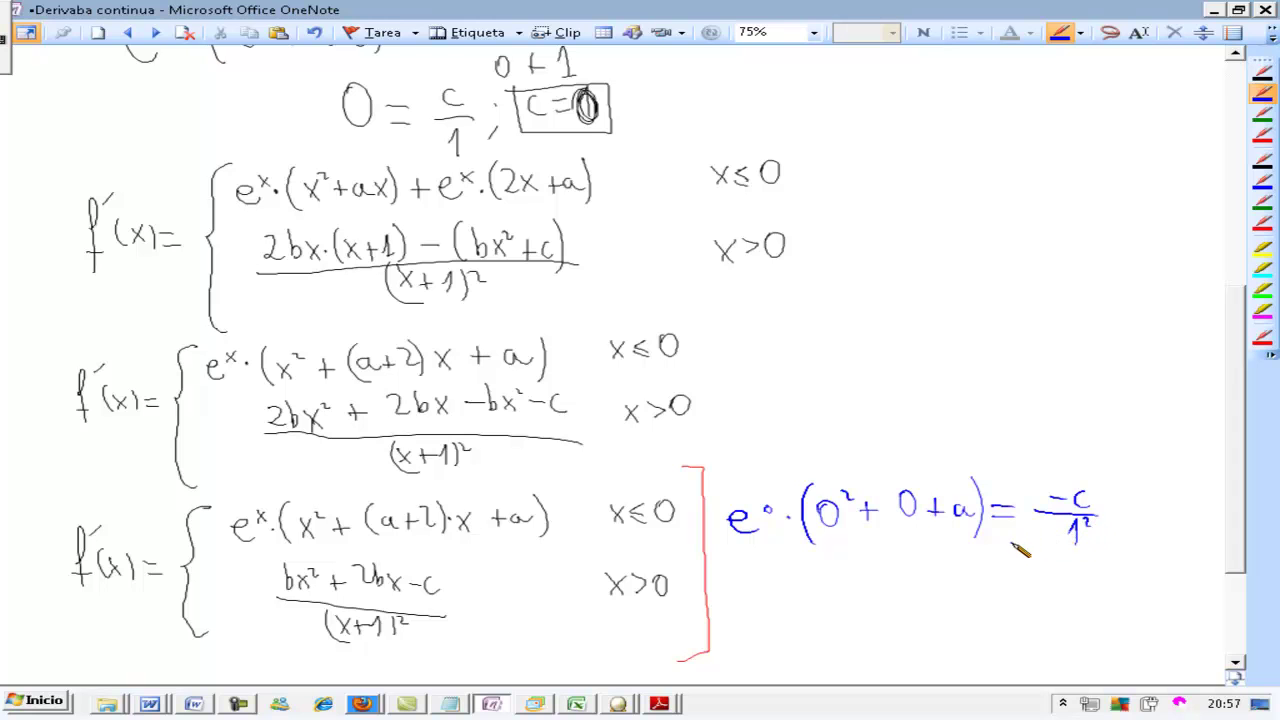
# Step: On the next line write a = −c ⇒ a = 0 and circle the result
pyautogui.moveTo(836, 572); pyautogui.dragTo(846, 590)
pyautogui.moveTo(858, 577); pyautogui.dragTo(876, 576)
pyautogui.moveTo(858, 588)
pyautogui.mouseDown()
pyautogui.moveTo(906, 578)
pyautogui.moveTo(938, 590)
pyautogui.mouseUp()
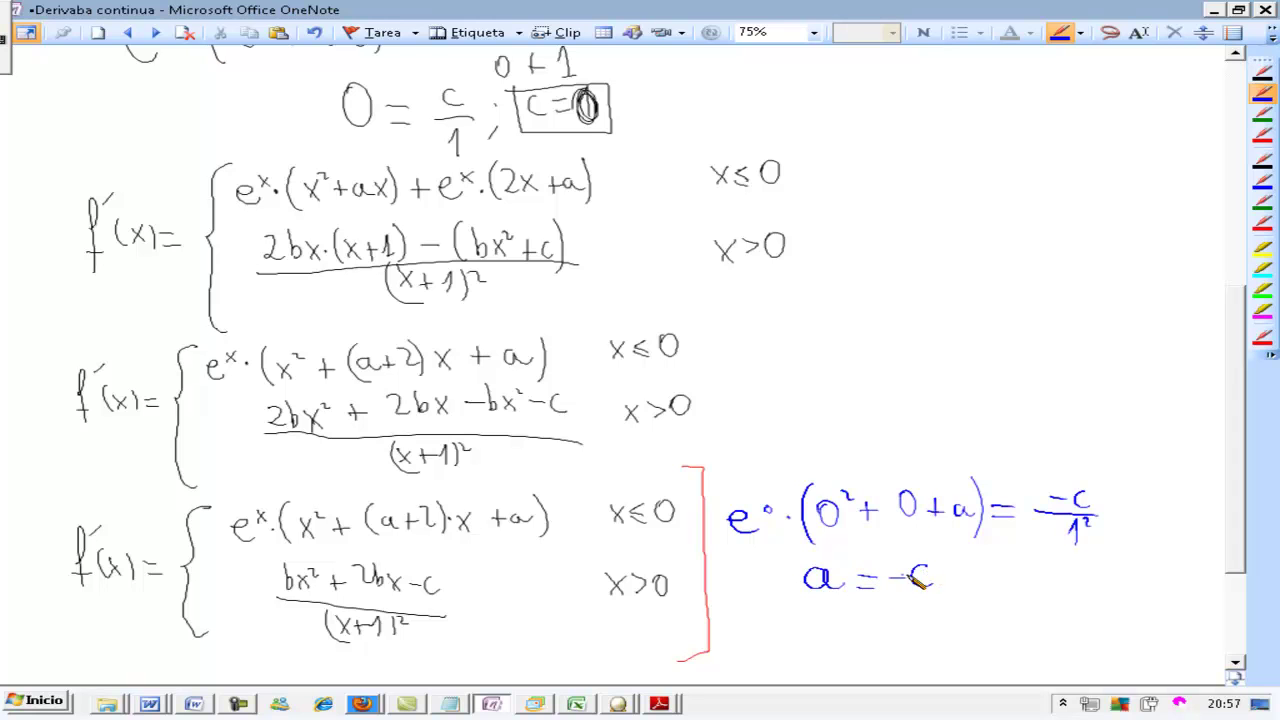
pyautogui.moveTo(955, 570)
pyautogui.mouseDown()
pyautogui.moveTo(975, 568)
pyautogui.moveTo(969, 588)
pyautogui.mouseUp()
pyautogui.moveTo(1042, 574)
pyautogui.mouseDown()
pyautogui.moveTo(1044, 590)
pyautogui.moveTo(1066, 577)
pyautogui.mouseUp()
pyautogui.moveTo(1050, 588)
pyautogui.mouseDown()
pyautogui.moveTo(1084, 576)
pyautogui.moveTo(1024, 552)
pyautogui.moveTo(1100, 575)
pyautogui.moveTo(1058, 549)
pyautogui.mouseUp()
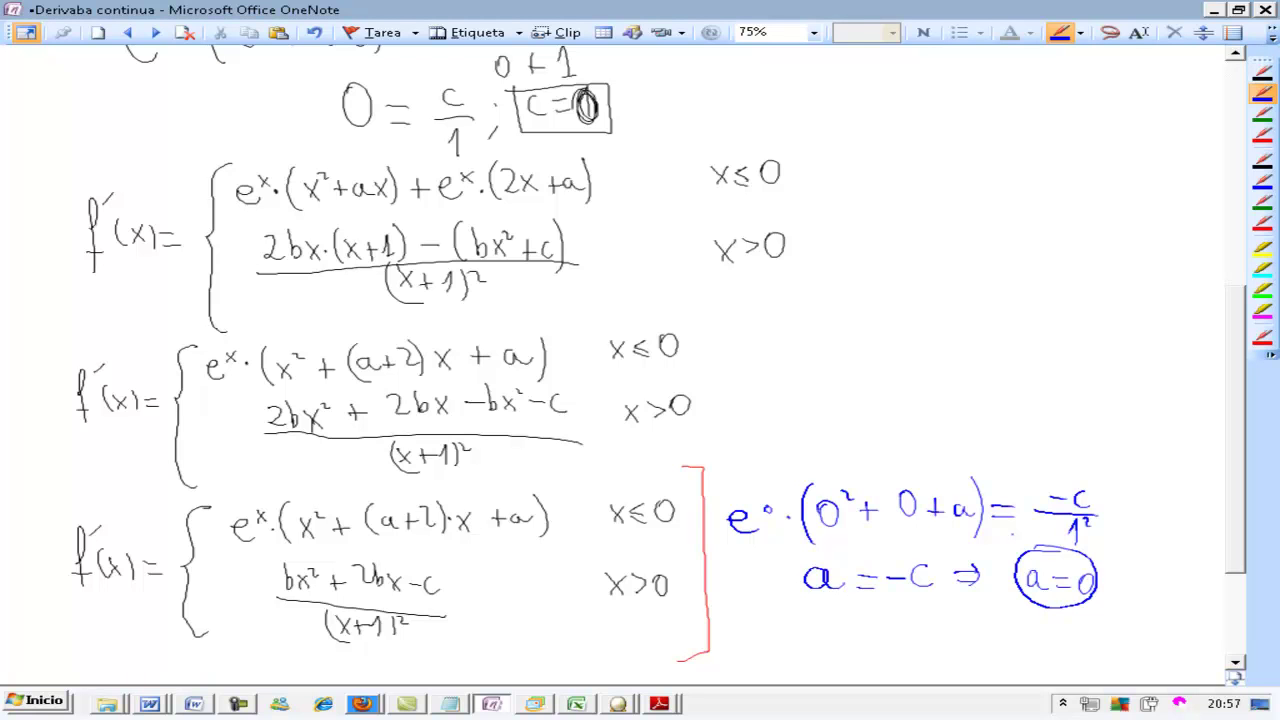
pyautogui.click(665, 562)
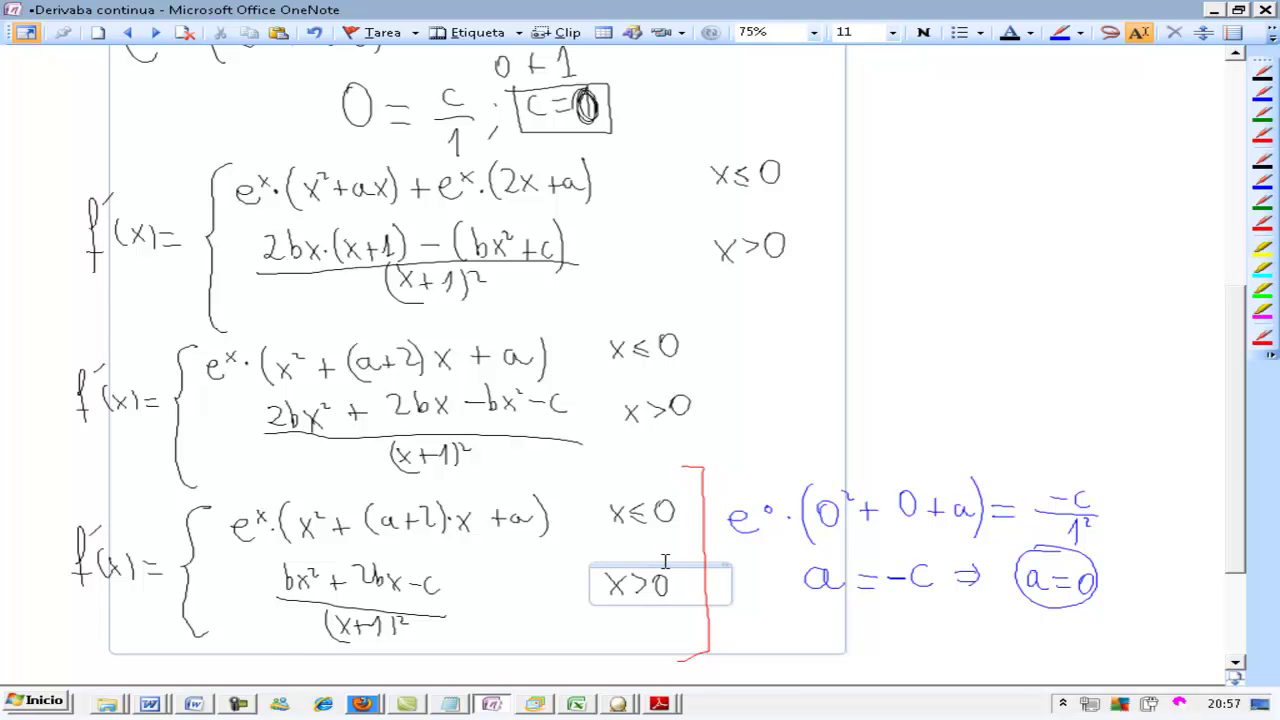
# Step: Draw a downward curving arrow after the handwritten f'(1)=3, then return to the work below
pyautogui.scroll(4, 665, 562)
pyautogui.scroll(5, 665, 562)
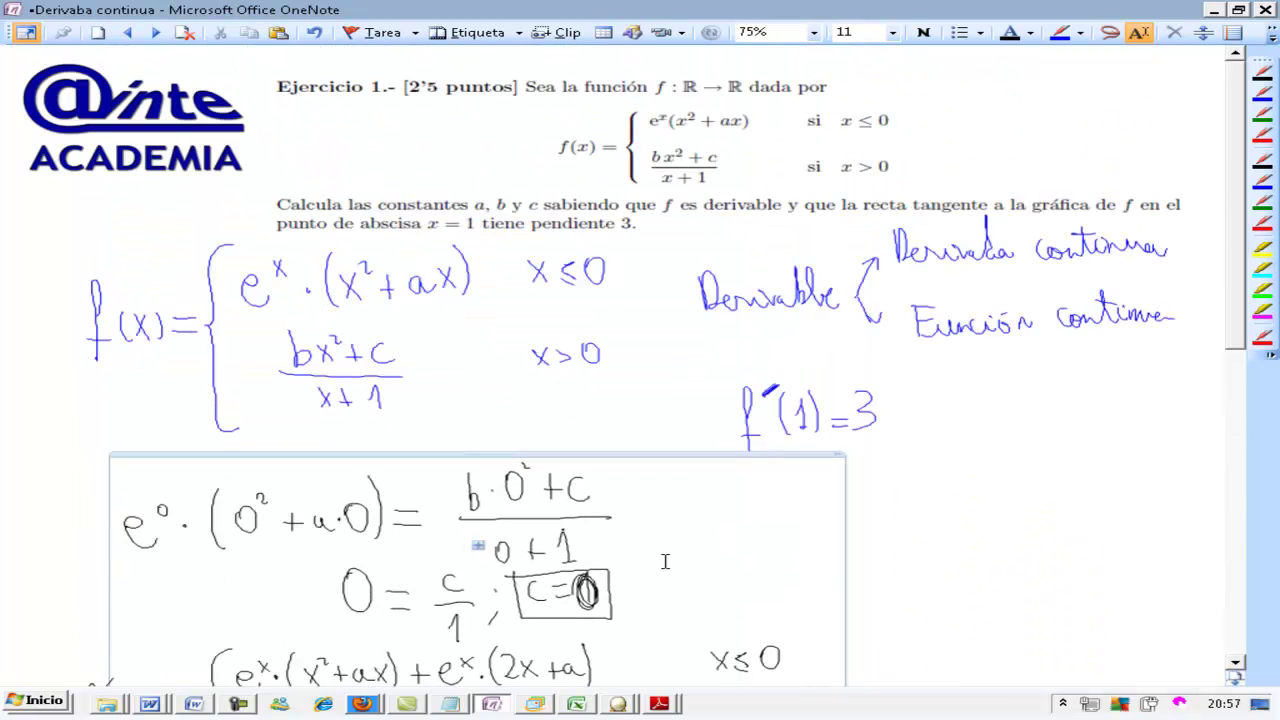
pyautogui.scroll(-4, 665, 562)
pyautogui.scroll(-2, 665, 562)
pyautogui.scroll(-4, 665, 562)
pyautogui.scroll(-3, 665, 562)
pyautogui.scroll(8, 665, 562)
pyautogui.scroll(4, 665, 562)
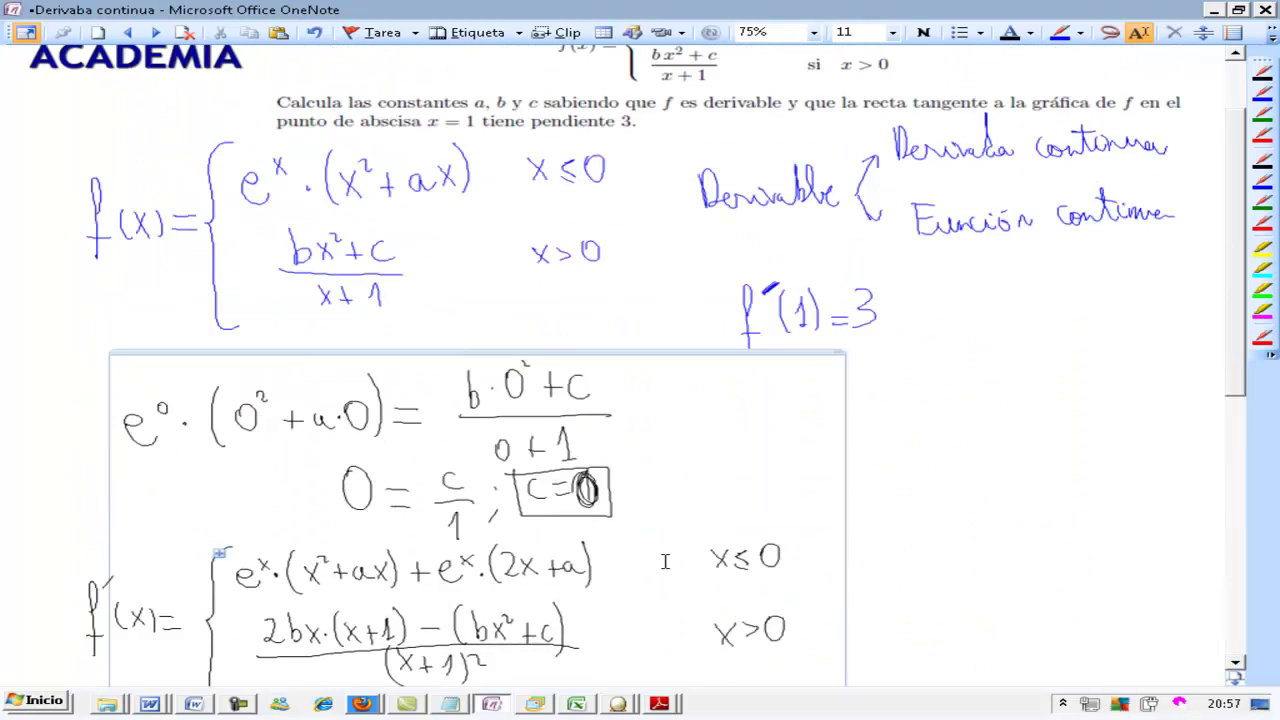
pyautogui.scroll(1, 665, 562)
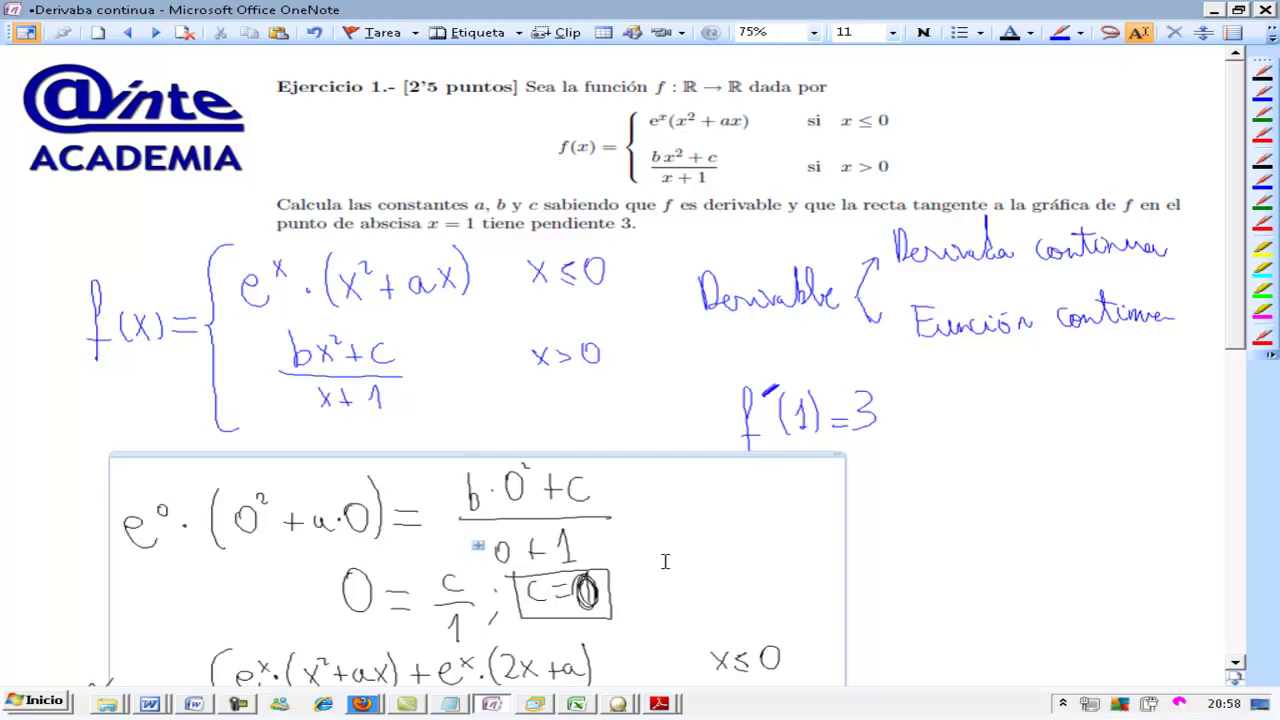
pyautogui.scroll(-1, 665, 561)
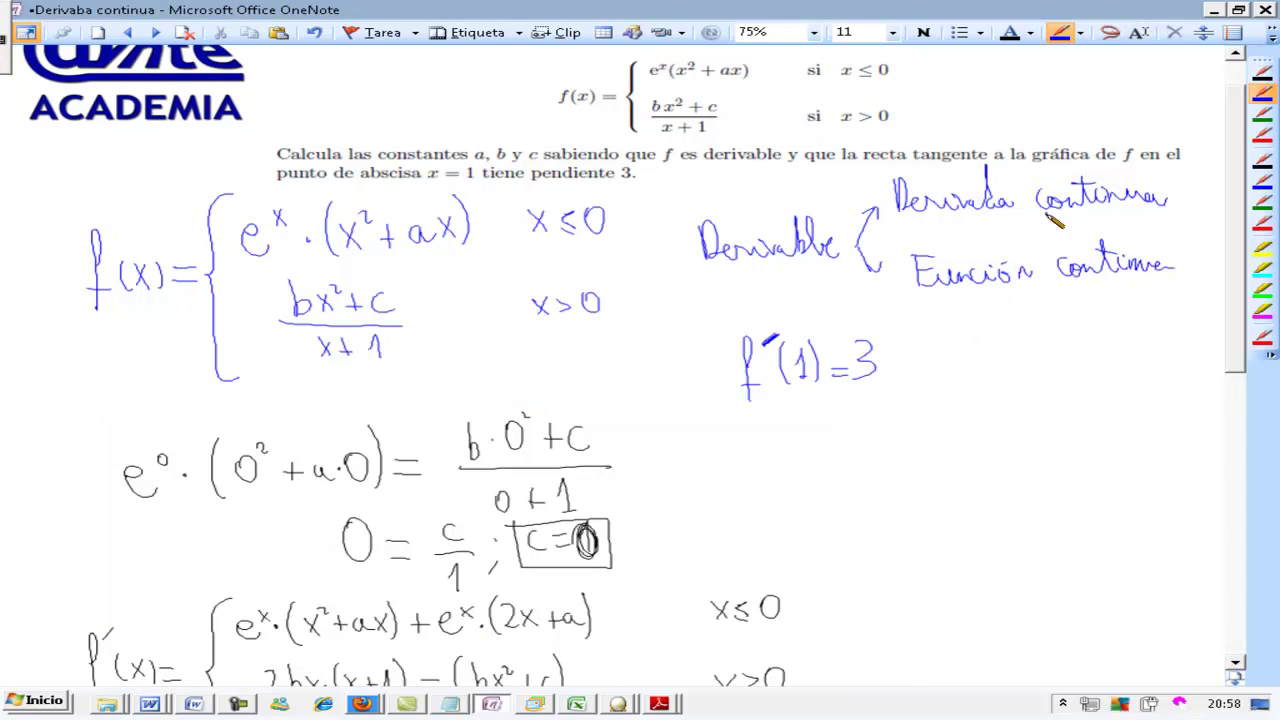
pyautogui.click(1262, 92)
pyautogui.moveTo(900, 356)
pyautogui.mouseDown()
pyautogui.moveTo(932, 366)
pyautogui.moveTo(938, 395)
pyautogui.mouseUp()
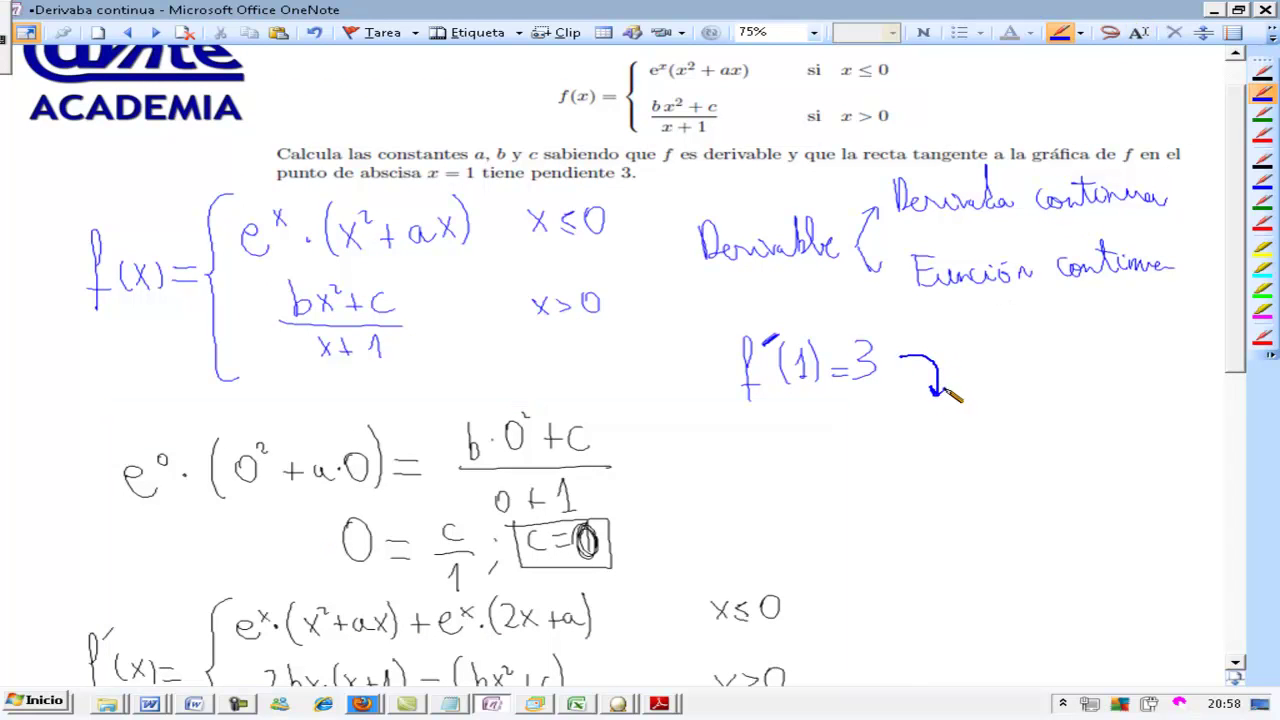
pyautogui.scroll(-1, 1240, 340)
pyautogui.scroll(-6, 1240, 340)
pyautogui.scroll(-5, 1240, 340)
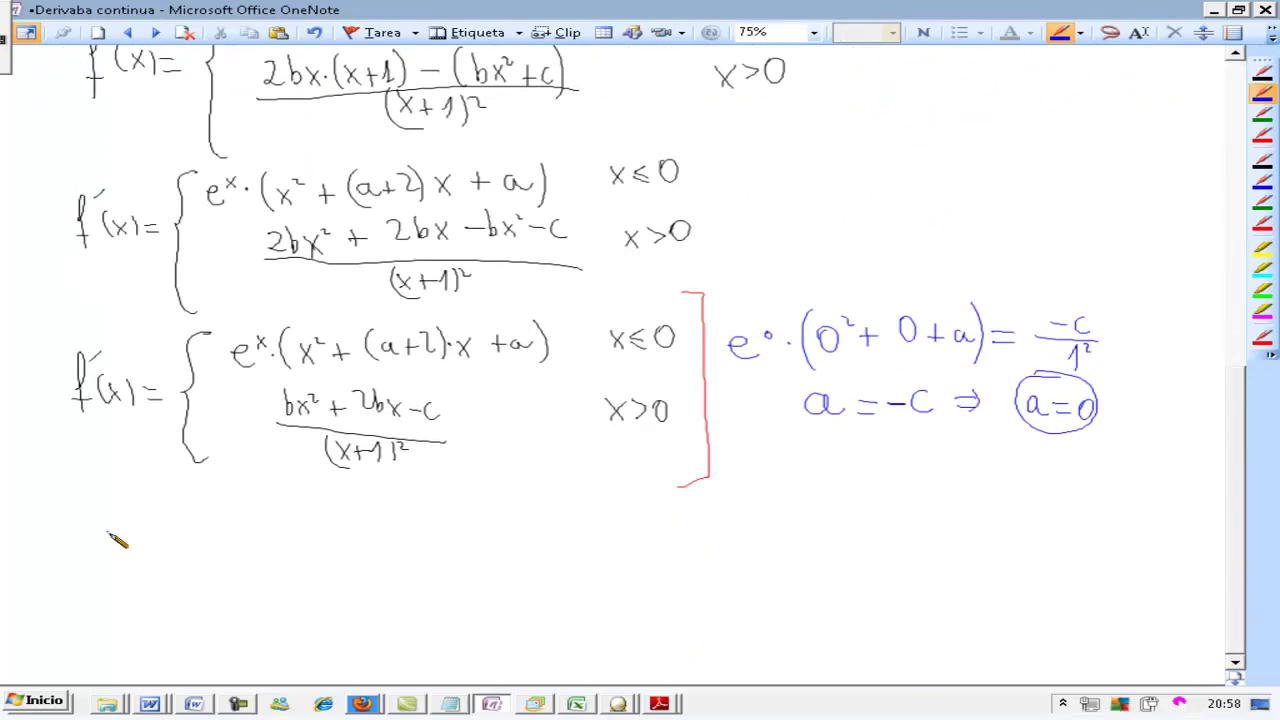
# Step: Write f'(1) = (b+2b−c)/2² by substituting x=1 into the second branch
pyautogui.moveTo(100, 508)
pyautogui.mouseDown()
pyautogui.moveTo(92, 562)
pyautogui.moveTo(109, 519)
pyautogui.mouseUp()
pyautogui.moveTo(127, 516); pyautogui.dragTo(125, 545)
pyautogui.moveTo(140, 526)
pyautogui.mouseDown()
pyautogui.moveTo(148, 550)
pyautogui.moveTo(195, 533)
pyautogui.mouseUp()
pyautogui.moveTo(175, 546); pyautogui.dragTo(197, 545)
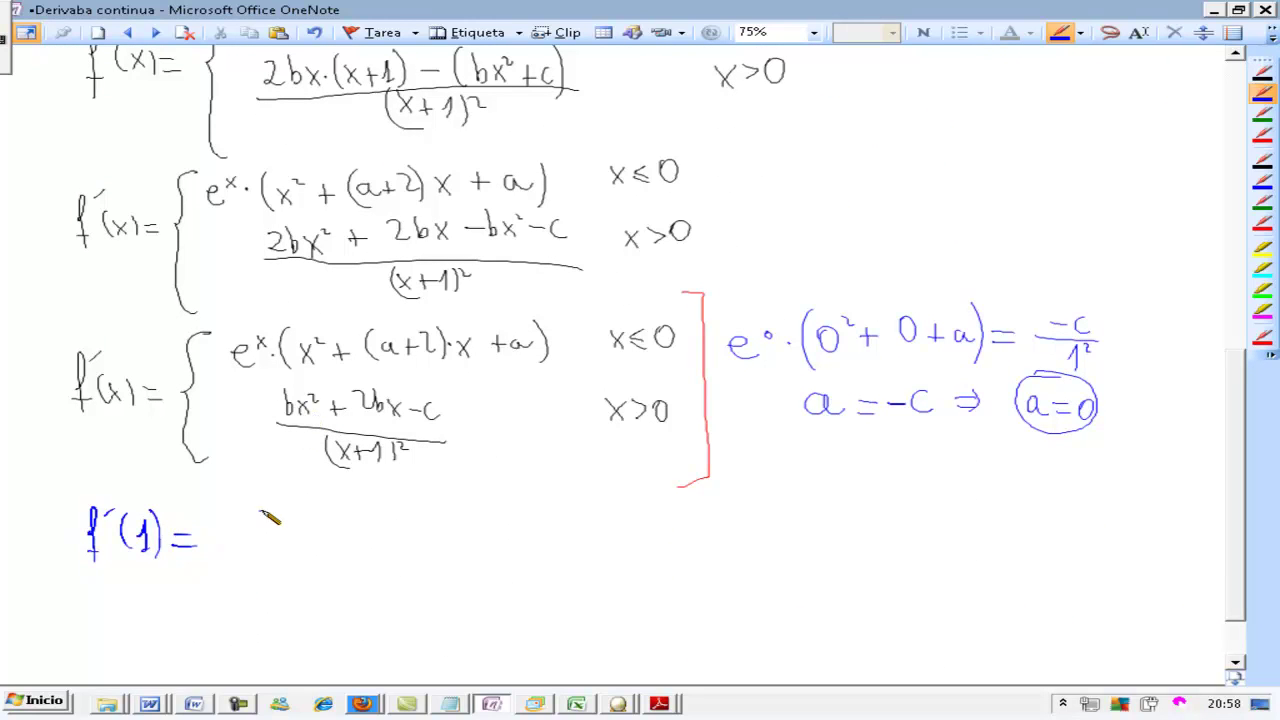
pyautogui.moveTo(234, 500)
pyautogui.mouseDown()
pyautogui.moveTo(237, 526)
pyautogui.moveTo(280, 522)
pyautogui.mouseUp()
pyautogui.moveTo(271, 512)
pyautogui.mouseDown()
pyautogui.moveTo(271, 533)
pyautogui.moveTo(361, 524)
pyautogui.mouseUp()
pyautogui.moveTo(388, 514); pyautogui.dragTo(378, 532)
pyautogui.moveTo(220, 548); pyautogui.dragTo(408, 550)
pyautogui.moveTo(297, 568)
pyautogui.mouseDown()
pyautogui.moveTo(318, 587)
pyautogui.moveTo(329, 571)
pyautogui.mouseUp()
pyautogui.moveTo(404, 541); pyautogui.dragTo(424, 549)
# Step: Circle the x>0 condition and set the expression equal to 3
pyautogui.moveTo(662, 378)
pyautogui.mouseDown()
pyautogui.moveTo(594, 405)
pyautogui.moveTo(684, 410)
pyautogui.moveTo(650, 378)
pyautogui.mouseUp()
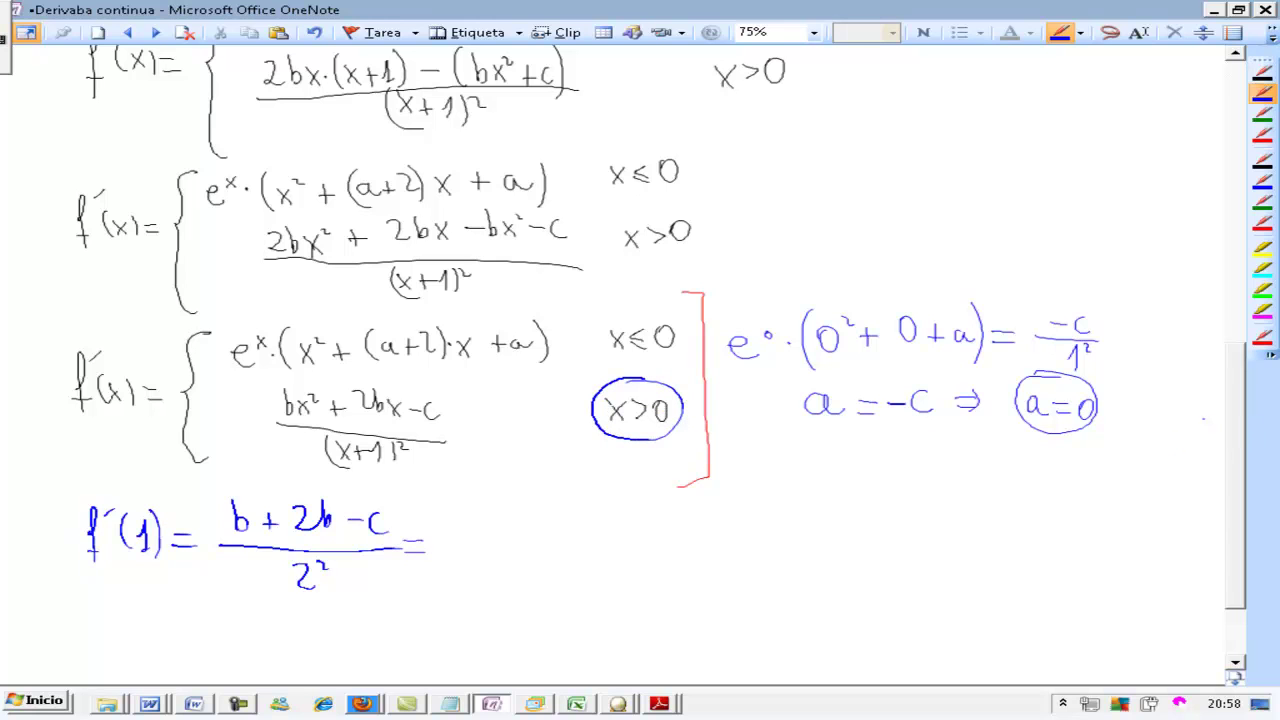
pyautogui.moveTo(452, 514)
pyautogui.mouseDown()
pyautogui.moveTo(472, 522)
pyautogui.moveTo(452, 550)
pyautogui.mouseUp()
pyautogui.moveTo(1238, 464); pyautogui.dragTo(1266, 282)
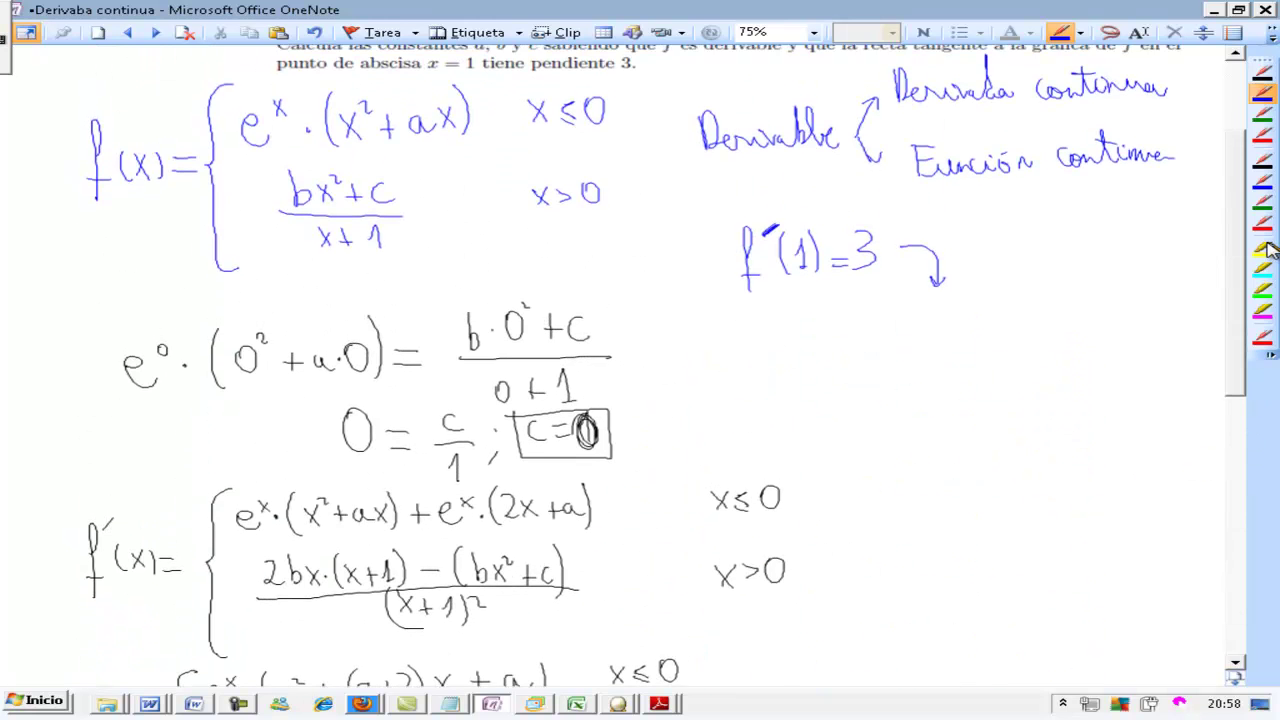
pyautogui.scroll(-3, 705, 472)
pyautogui.scroll(-3, 705, 472)
pyautogui.scroll(-3, 705, 472)
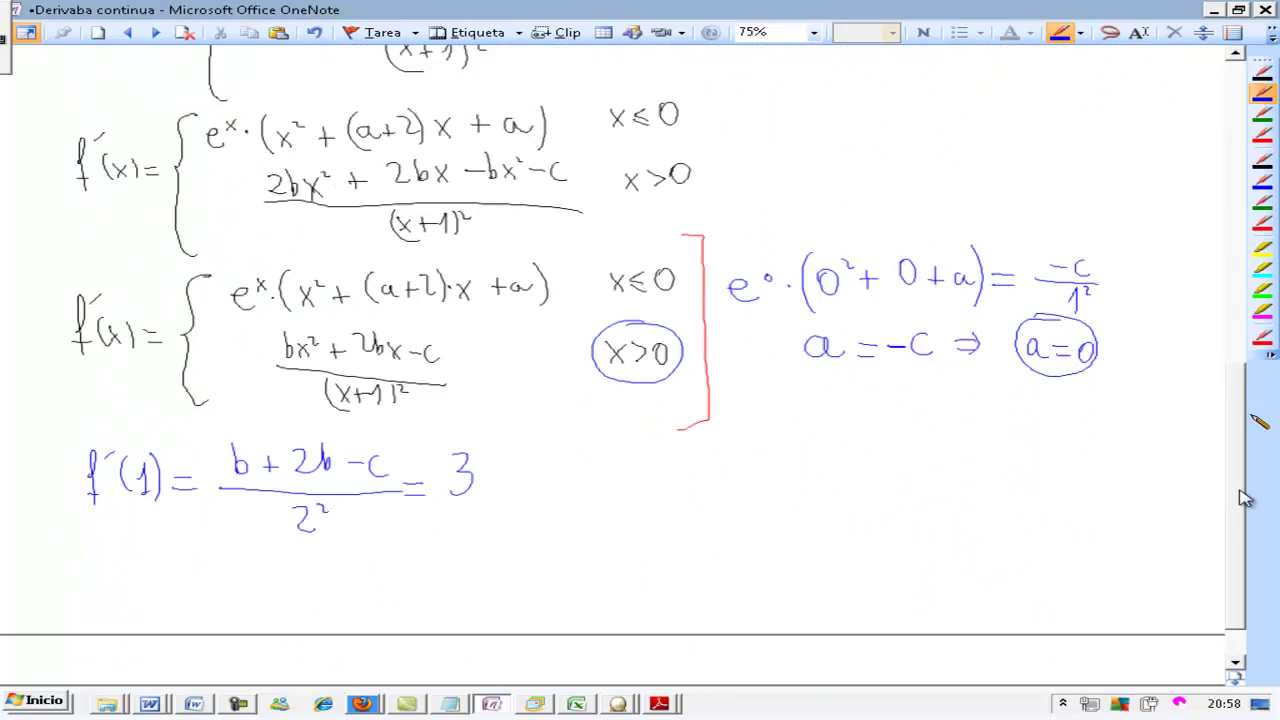
pyautogui.scroll(-2, 705, 472)
# Step: Continue with ⇒ (b+2b)/4 = 3, dropping c
pyautogui.moveTo(503, 428)
pyautogui.mouseDown()
pyautogui.moveTo(532, 428)
pyautogui.moveTo(526, 447)
pyautogui.mouseUp()
pyautogui.moveTo(590, 398)
pyautogui.mouseDown()
pyautogui.moveTo(593, 425)
pyautogui.moveTo(641, 418)
pyautogui.mouseUp()
pyautogui.moveTo(630, 407)
pyautogui.mouseDown()
pyautogui.moveTo(630, 430)
pyautogui.moveTo(674, 426)
pyautogui.mouseUp()
pyautogui.moveTo(581, 432)
pyautogui.mouseDown()
pyautogui.moveTo(696, 434)
pyautogui.moveTo(645, 466)
pyautogui.mouseUp()
pyautogui.moveTo(702, 428); pyautogui.dragTo(728, 437)
pyautogui.moveTo(736, 416)
pyautogui.mouseDown()
pyautogui.moveTo(738, 438)
pyautogui.moveTo(786, 438)
pyautogui.mouseUp()
pyautogui.moveTo(780, 420); pyautogui.dragTo(790, 446)
# Step: Simplify to 3b/4 = 3, conclude b = 4 and circle it
pyautogui.moveTo(844, 394); pyautogui.dragTo(848, 424)
pyautogui.moveTo(877, 392)
pyautogui.mouseDown()
pyautogui.moveTo(876, 424)
pyautogui.moveTo(902, 432)
pyautogui.mouseUp()
pyautogui.moveTo(858, 440); pyautogui.dragTo(862, 466)
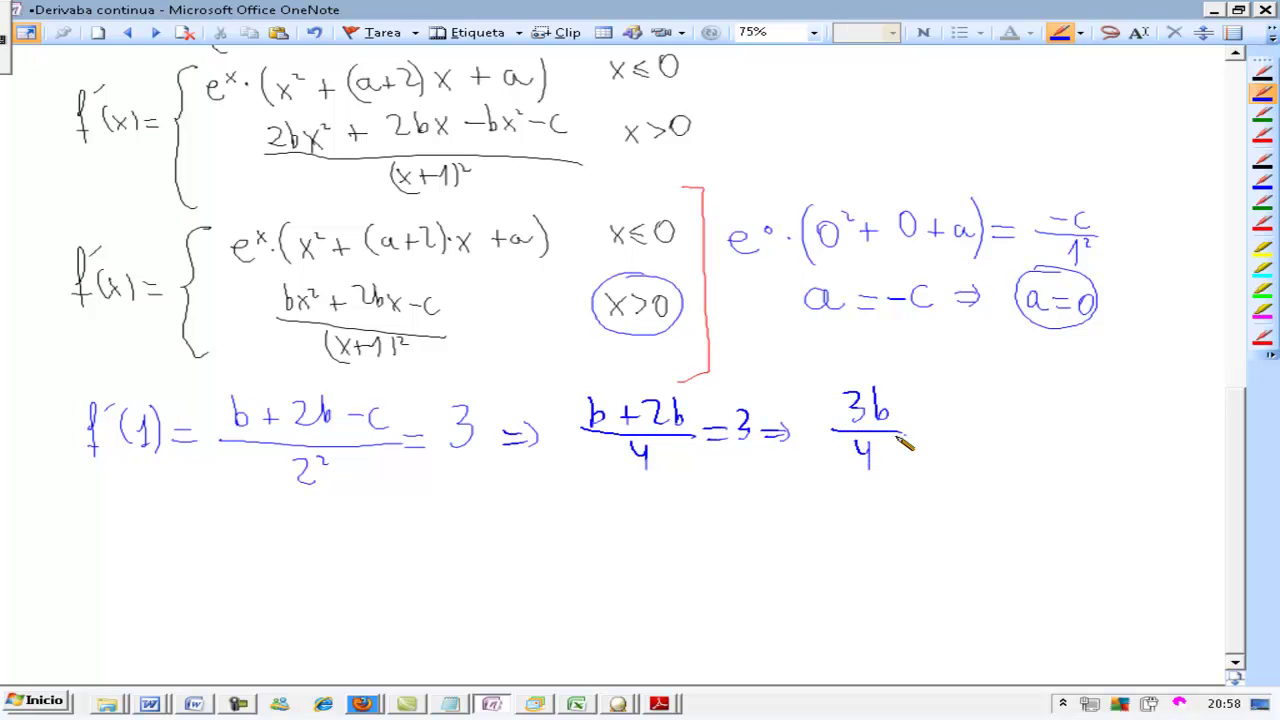
pyautogui.moveTo(914, 428); pyautogui.dragTo(934, 428)
pyautogui.moveTo(914, 438)
pyautogui.mouseDown()
pyautogui.moveTo(992, 426)
pyautogui.moveTo(994, 444)
pyautogui.mouseUp()
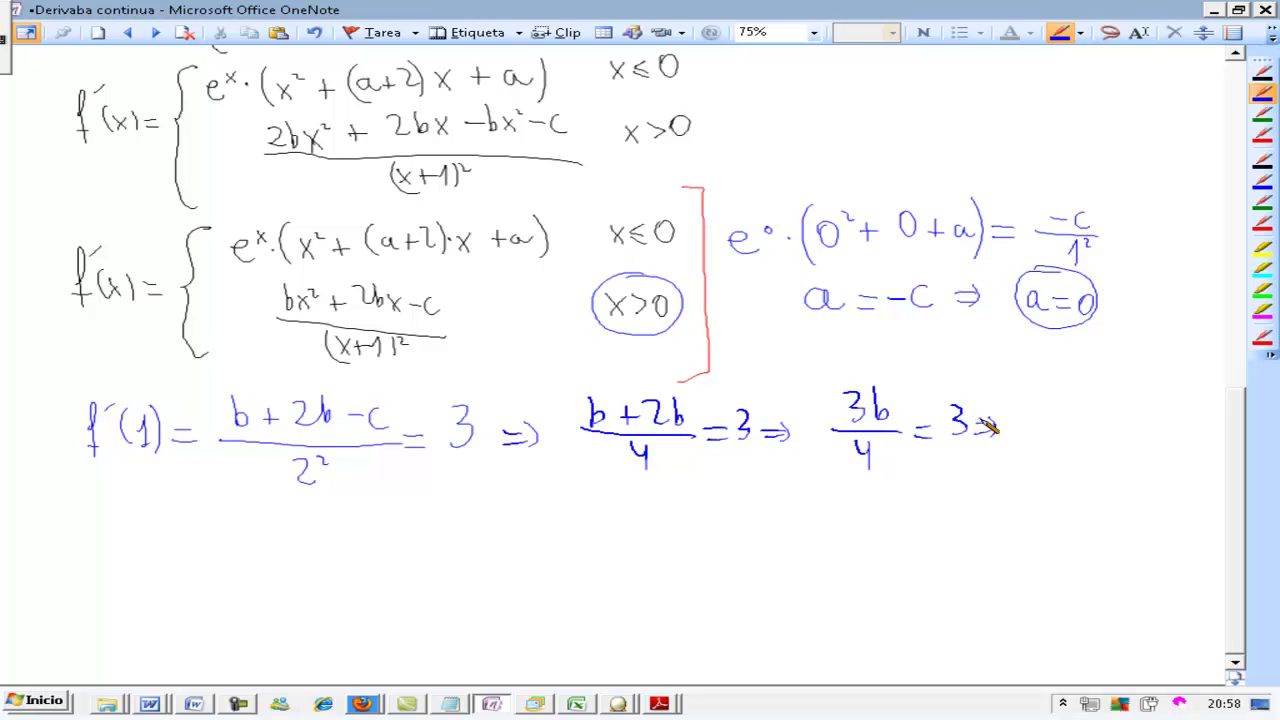
pyautogui.moveTo(1032, 394)
pyautogui.mouseDown()
pyautogui.moveTo(1038, 428)
pyautogui.moveTo(1064, 420)
pyautogui.mouseUp()
pyautogui.moveTo(1048, 429); pyautogui.dragTo(1100, 420)
pyautogui.moveTo(1094, 400); pyautogui.dragTo(1092, 432)
pyautogui.moveTo(1060, 378)
pyautogui.mouseDown()
pyautogui.moveTo(1040, 380)
pyautogui.moveTo(1080, 378)
pyautogui.mouseUp()
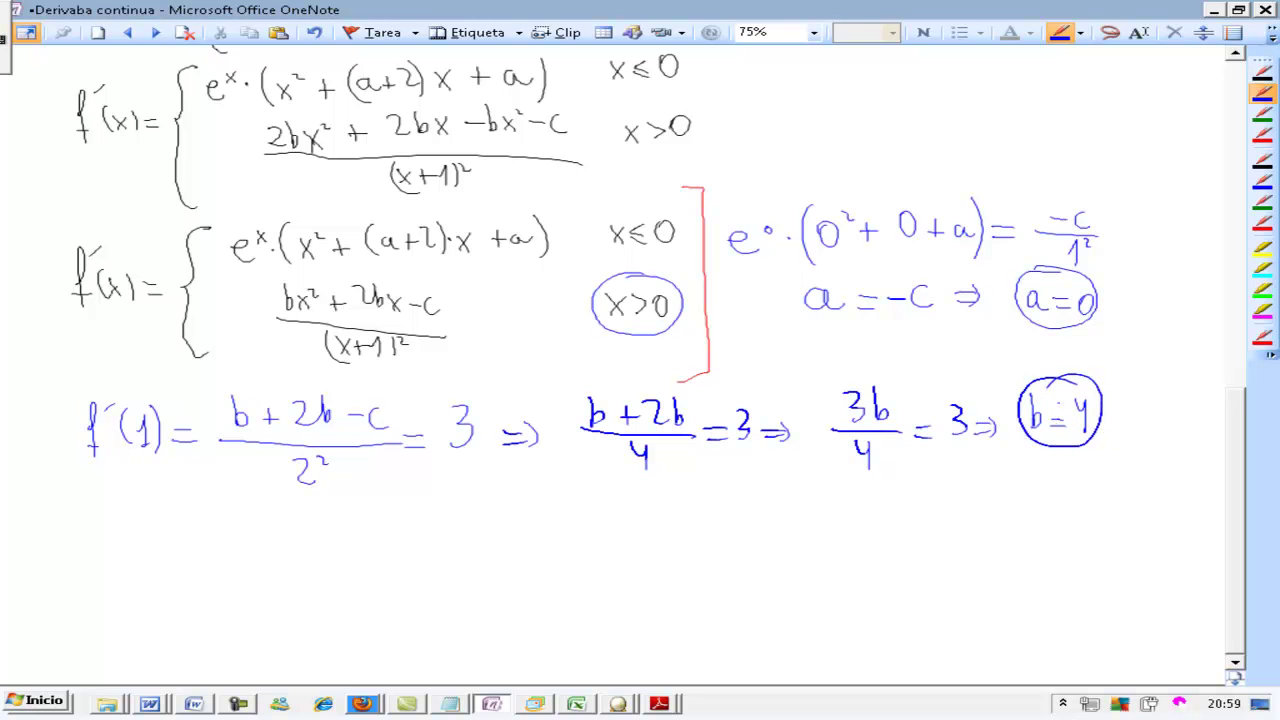